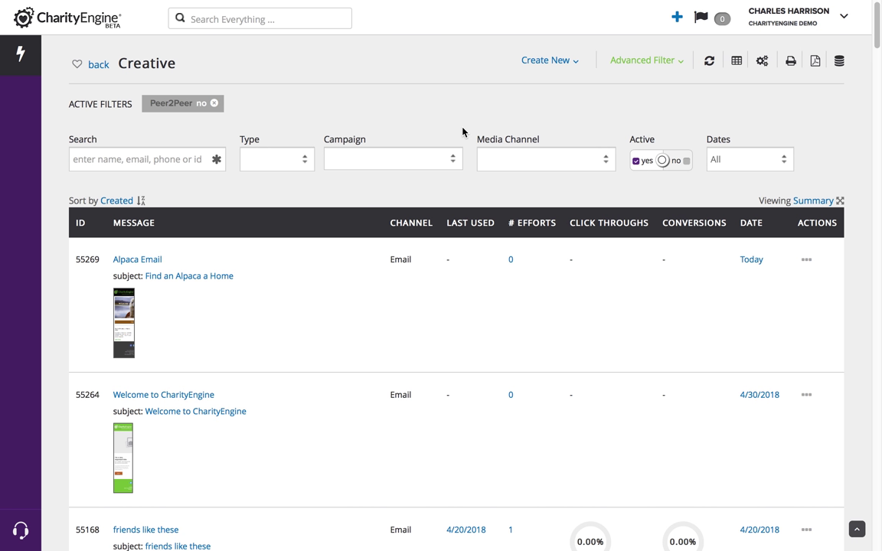
- Create a new email creative with the Email Builder and dismiss the welcome message
{"action": "left_click", "coordinate": [559, 63]}
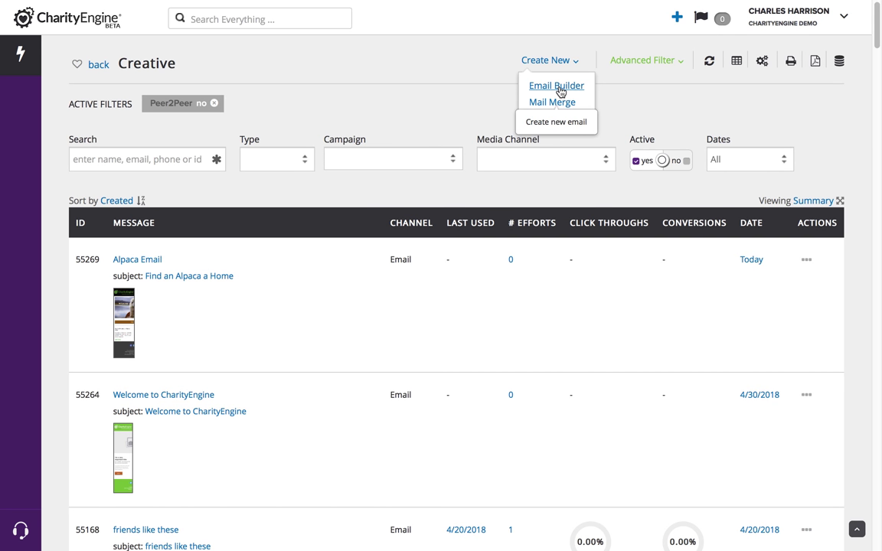
{"action": "left_click", "coordinate": [560, 90]}
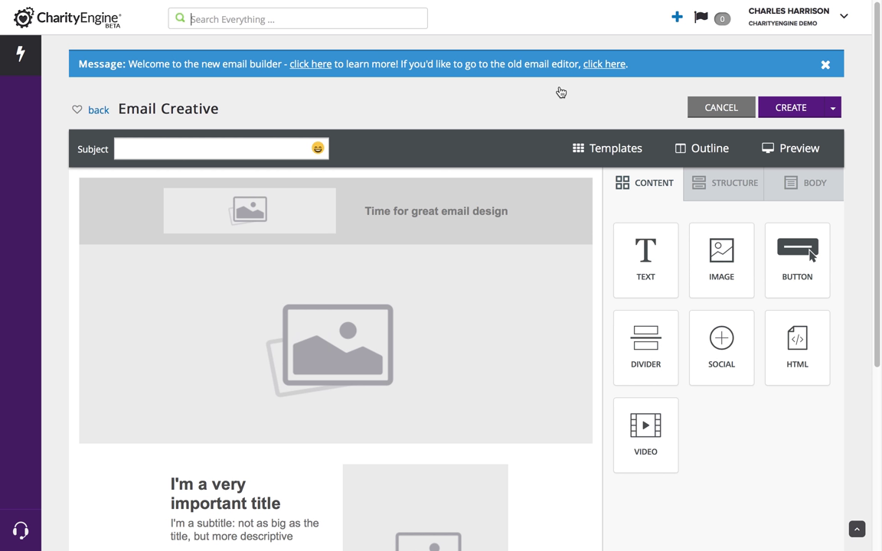
{"action": "left_click", "coordinate": [824, 65]}
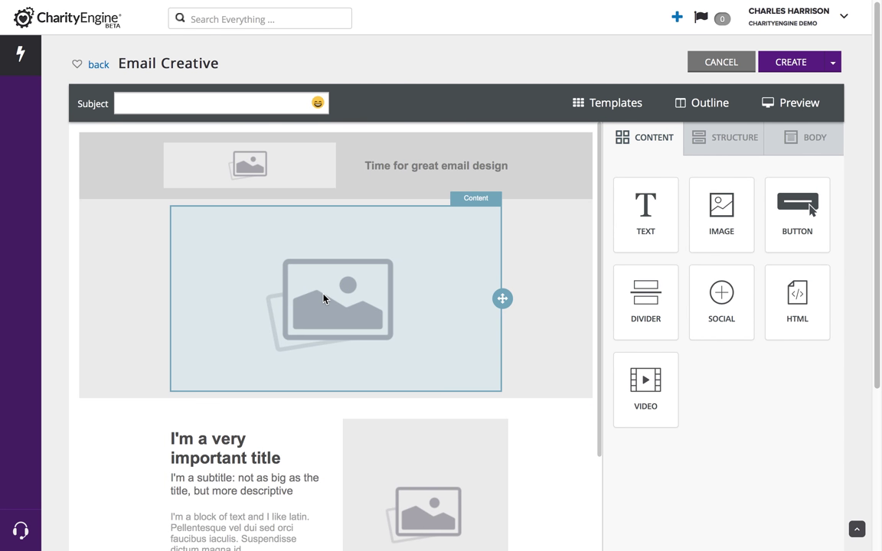
- Apply the CharityEngine template with the black "Manage the Journey" header to the email
{"action": "left_click", "coordinate": [401, 165]}
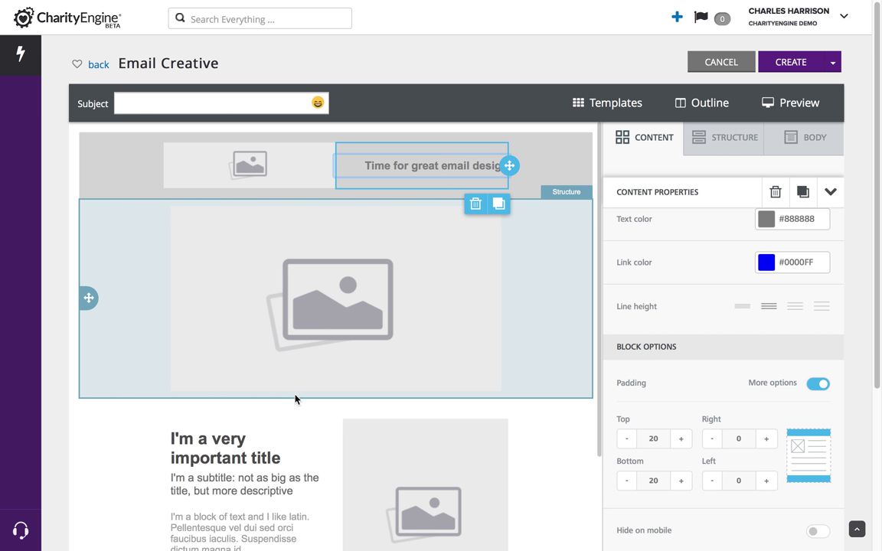
{"action": "left_click", "coordinate": [605, 102]}
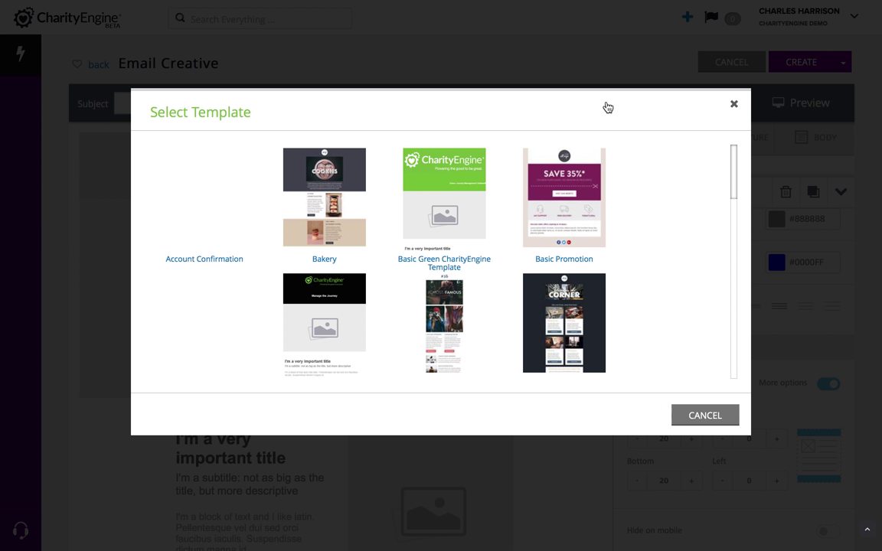
{"action": "left_click", "coordinate": [335, 295]}
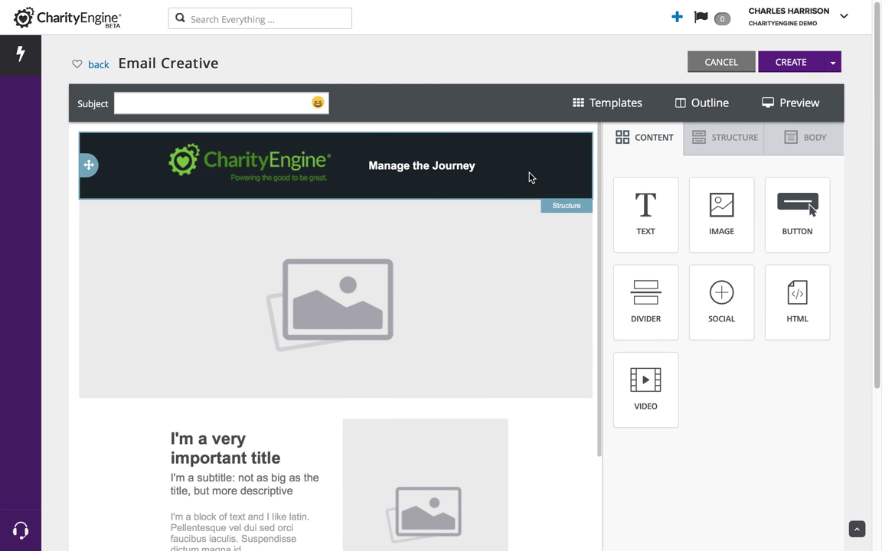
- Delete the large placeholder image row and the two-column title, text and image row between the header and footer
{"action": "scroll", "coordinate": [519, 318], "scroll_direction": "down", "scroll_amount": 6}
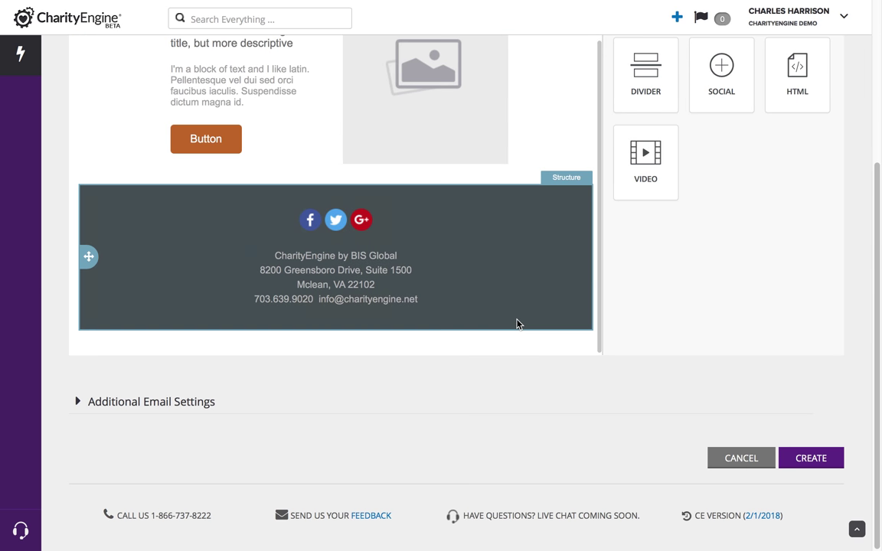
{"action": "scroll", "coordinate": [532, 274], "scroll_direction": "up", "scroll_amount": 10}
{"action": "scroll", "coordinate": [532, 274], "scroll_direction": "down", "scroll_amount": 1}
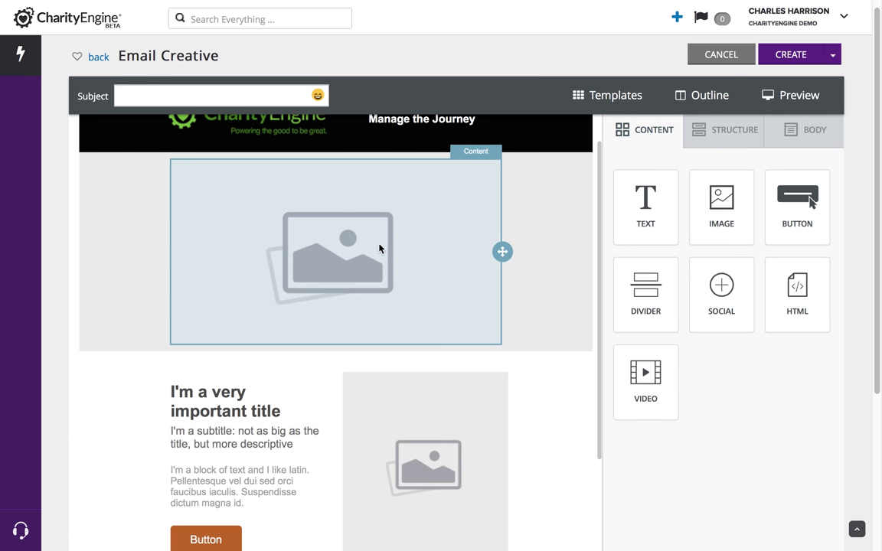
{"action": "left_click", "coordinate": [207, 393]}
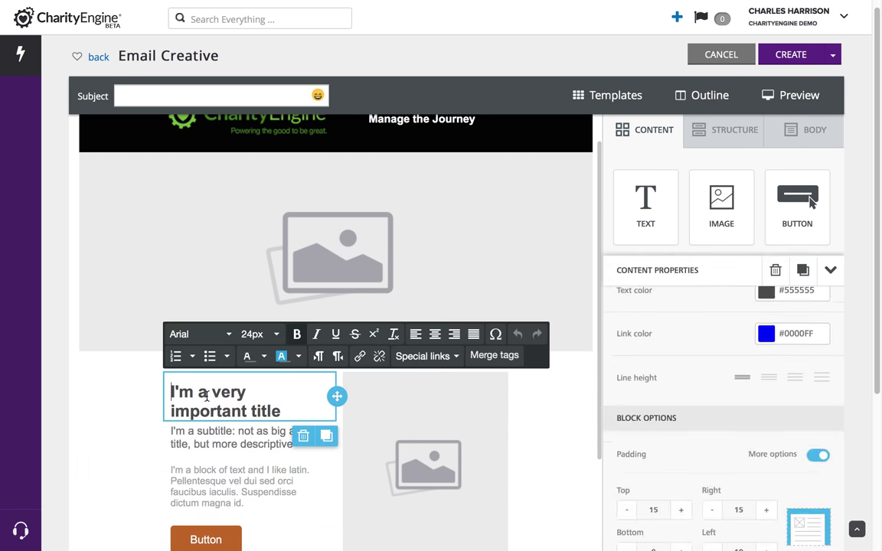
{"action": "left_click", "coordinate": [529, 272]}
{"action": "left_click", "coordinate": [550, 169]}
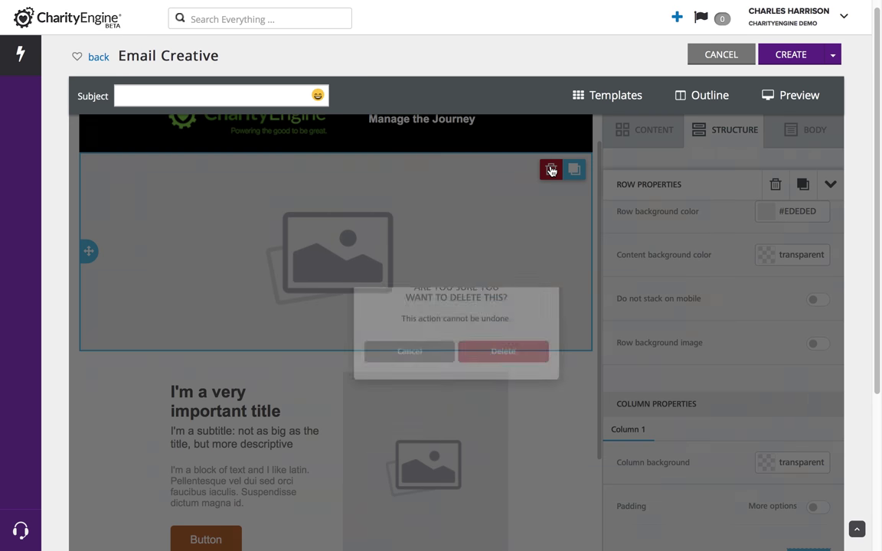
{"action": "left_click", "coordinate": [507, 349]}
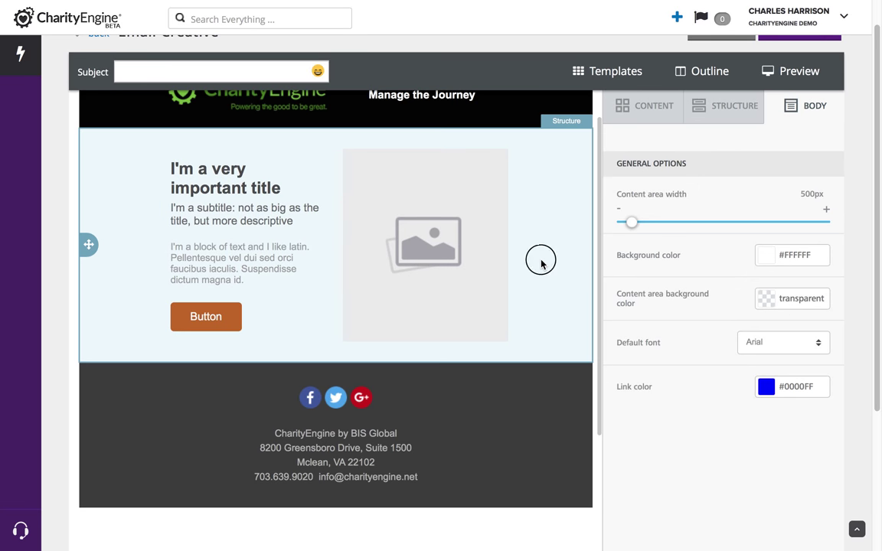
{"action": "left_click", "coordinate": [551, 224]}
{"action": "left_click", "coordinate": [550, 145]}
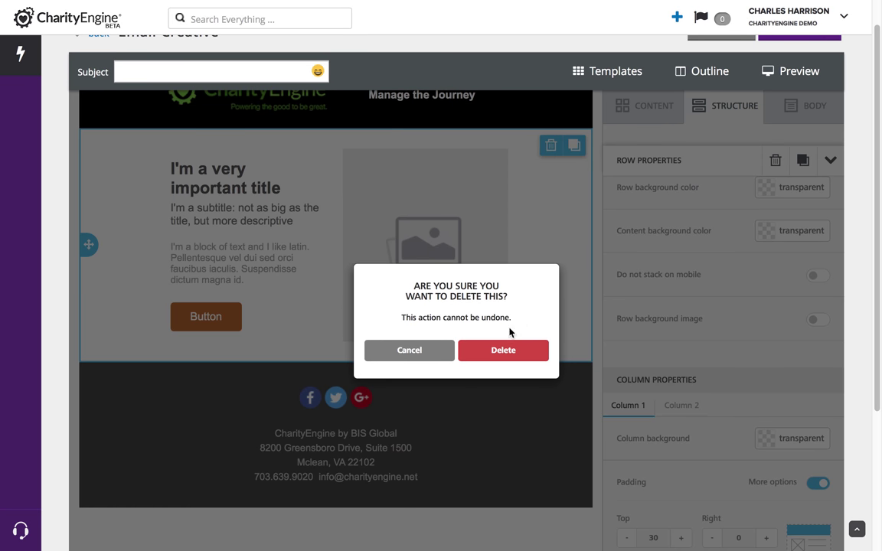
{"action": "left_click", "coordinate": [505, 353]}
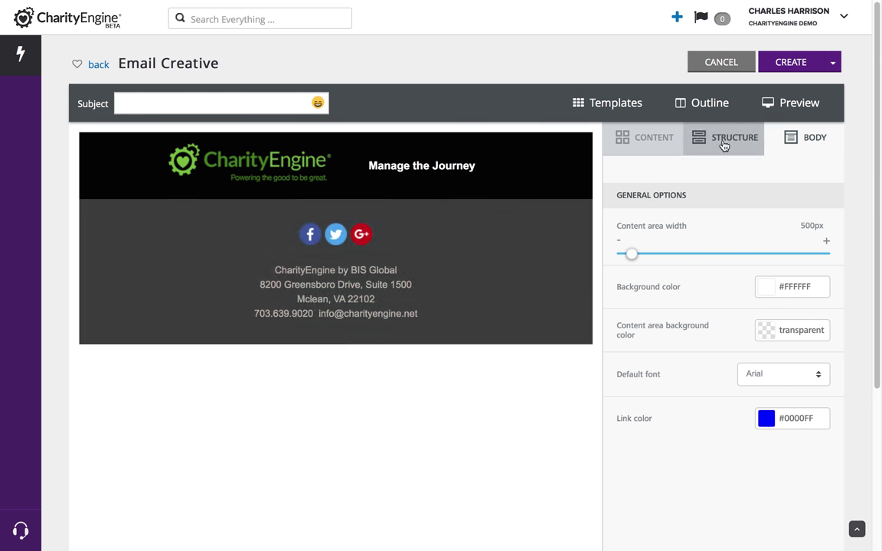
- Add a single-column row below the header and insert the existing image AlapacawithHeadline.png into it
{"action": "left_click", "coordinate": [724, 144]}
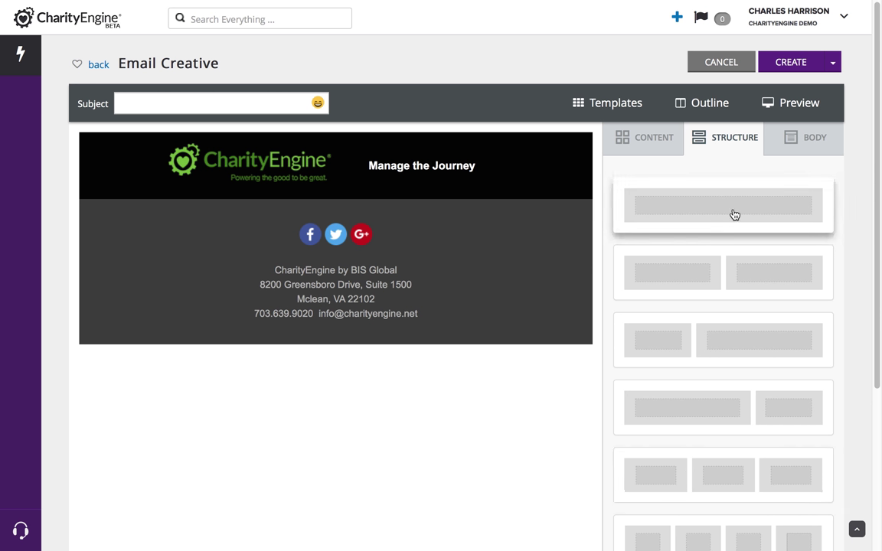
{"action": "left_click_drag", "start_coordinate": [733, 214], "coordinate": [404, 200]}
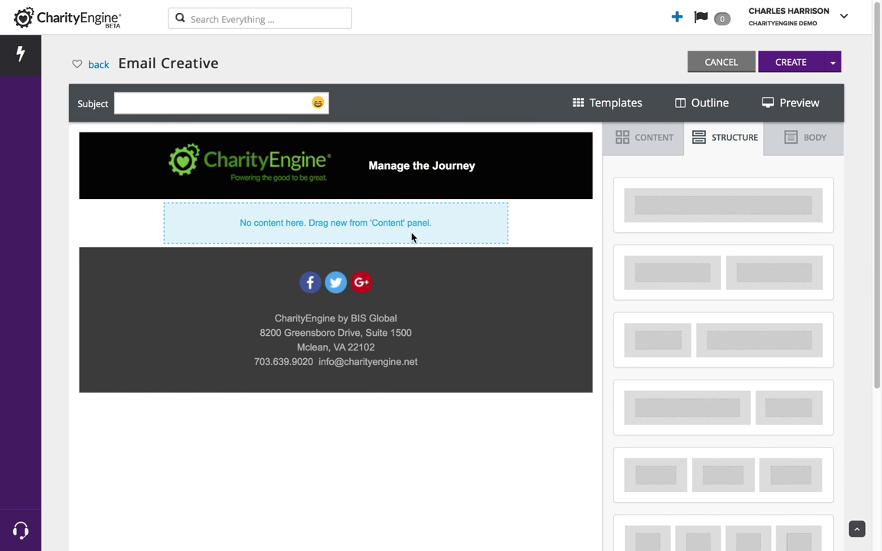
{"action": "left_click", "coordinate": [654, 141]}
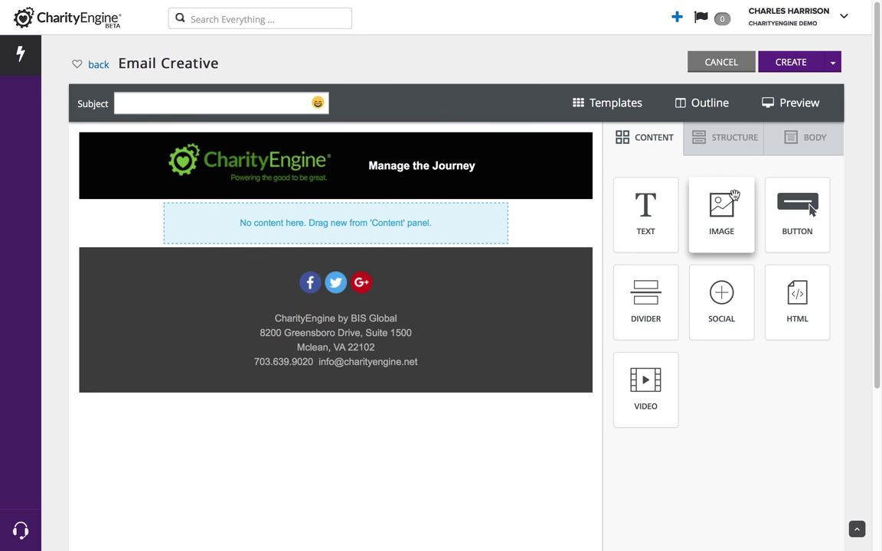
{"action": "mouse_move", "coordinate": [733, 195]}
{"action": "left_mouse_down"}
{"action": "mouse_move", "coordinate": [433, 205]}
{"action": "mouse_move", "coordinate": [359, 224]}
{"action": "left_mouse_up"}
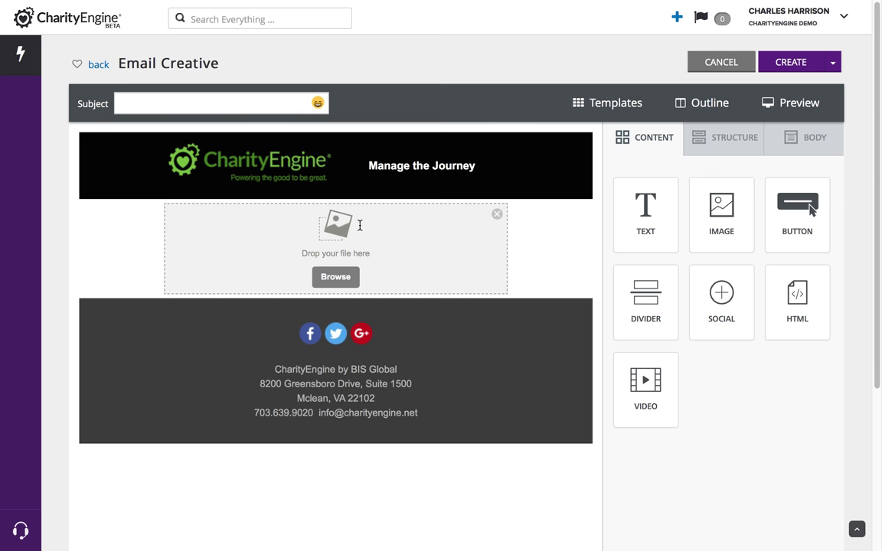
{"action": "left_click", "coordinate": [336, 277]}
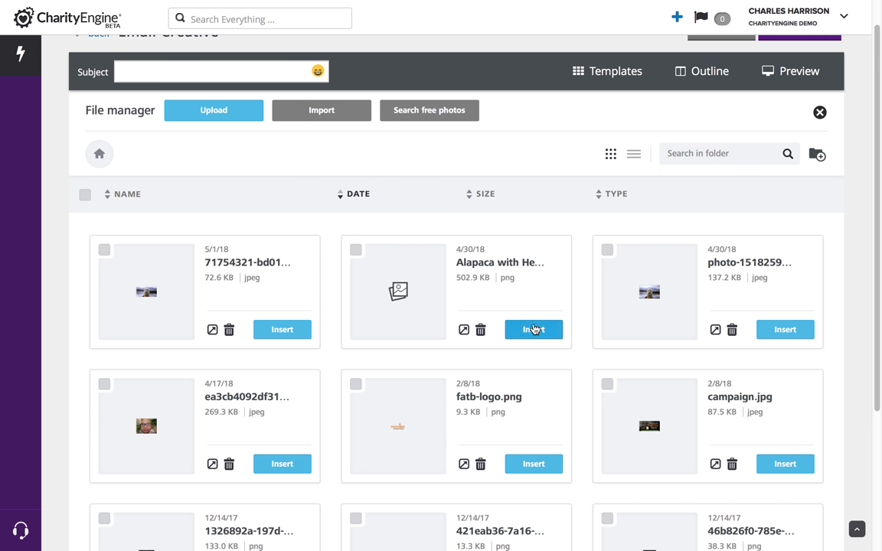
{"action": "left_click", "coordinate": [534, 329]}
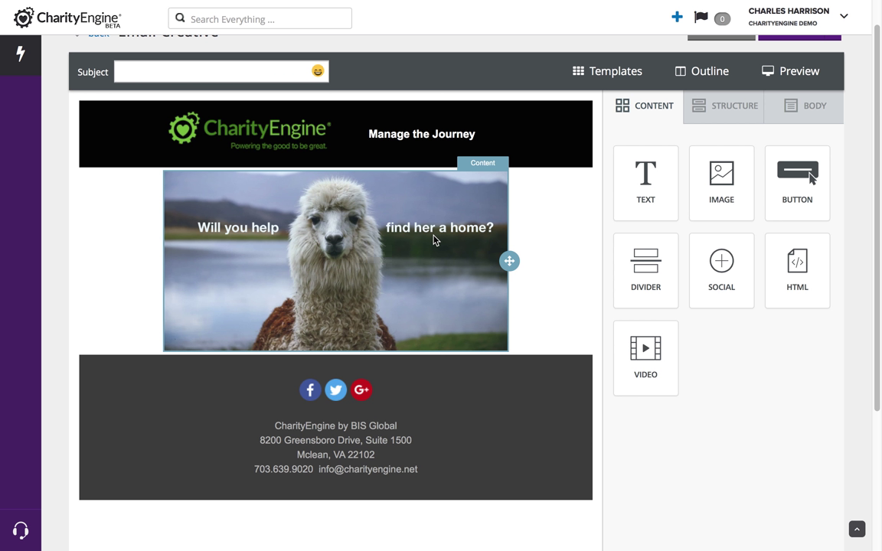
- Widen the email body's content area to 735px
{"action": "left_click", "coordinate": [434, 239]}
{"action": "left_click", "coordinate": [821, 109]}
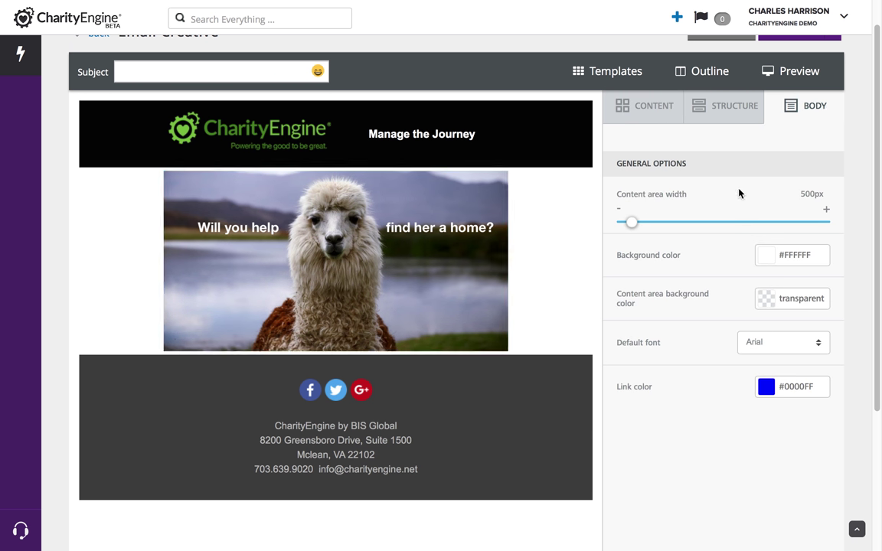
{"action": "left_click_drag", "start_coordinate": [636, 223], "coordinate": [745, 223]}
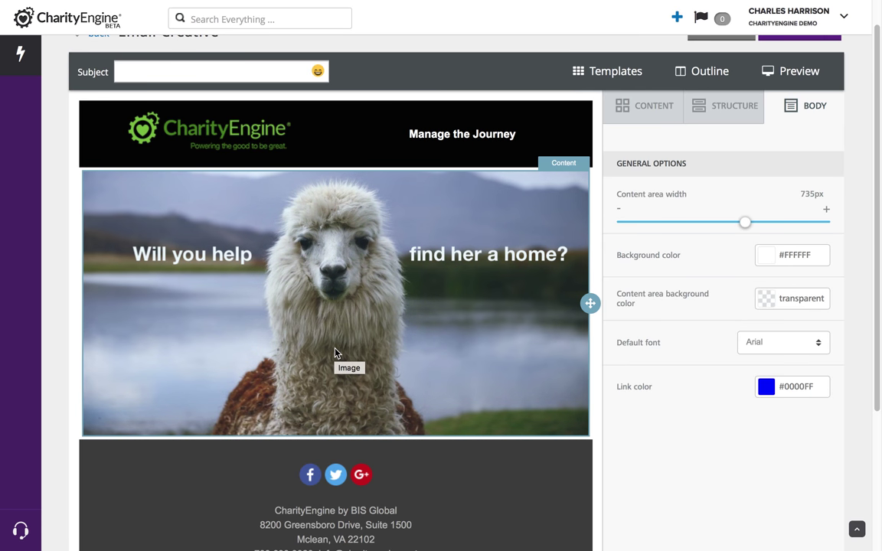
- Set the alpaca image's alternate text to "Will you help find this Alpaca a home?"
{"action": "left_click", "coordinate": [486, 310]}
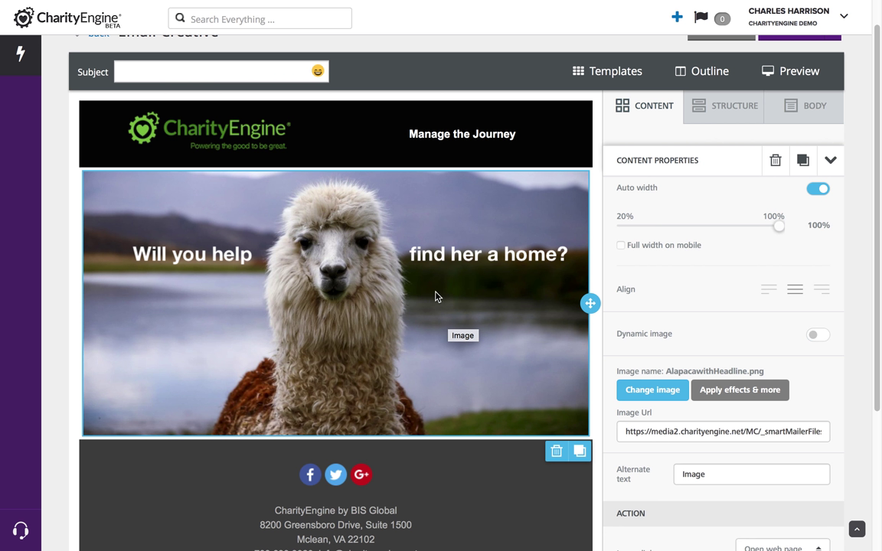
{"action": "double_click", "coordinate": [696, 475]}
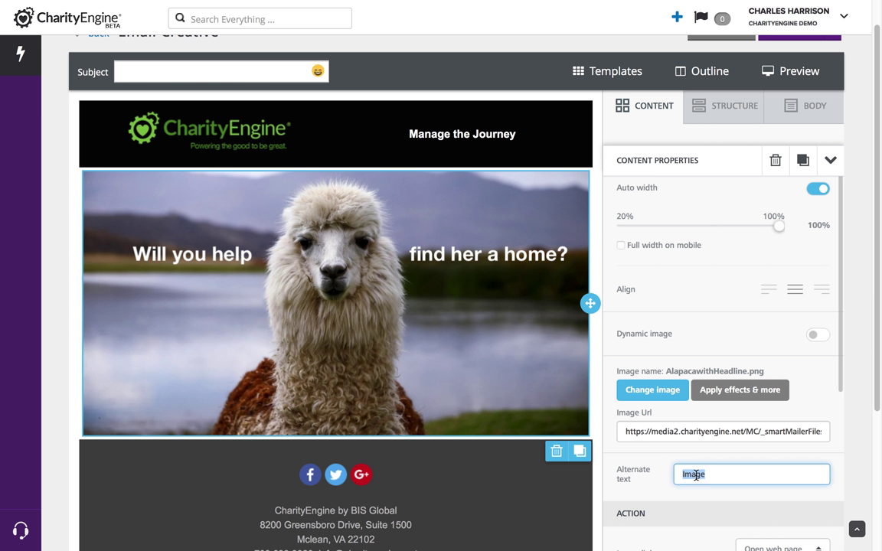
{"action": "type", "text": "Will you hle"}
{"action": "key", "text": "BackSpace"}
{"action": "key", "text": "BackSpace"}
{"action": "type", "text": "elp find "}
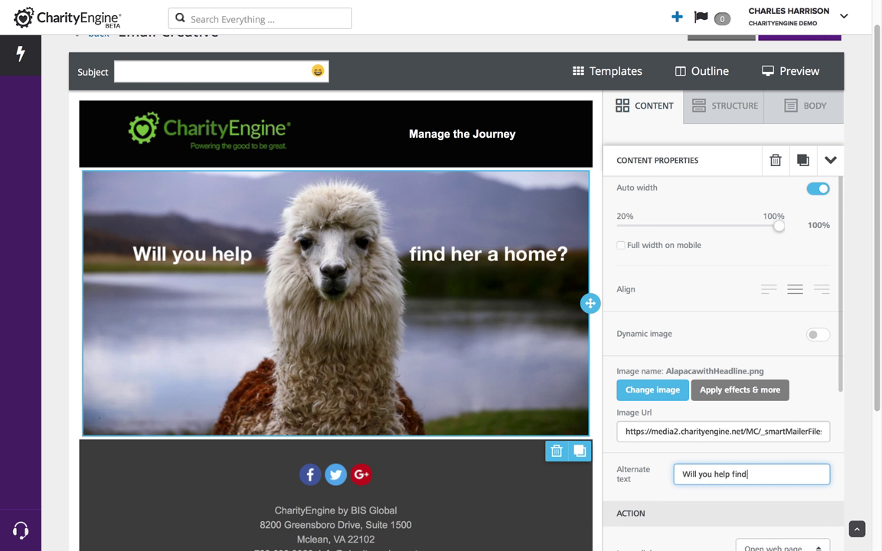
{"action": "type", "text": "this Alpaca a home?"}
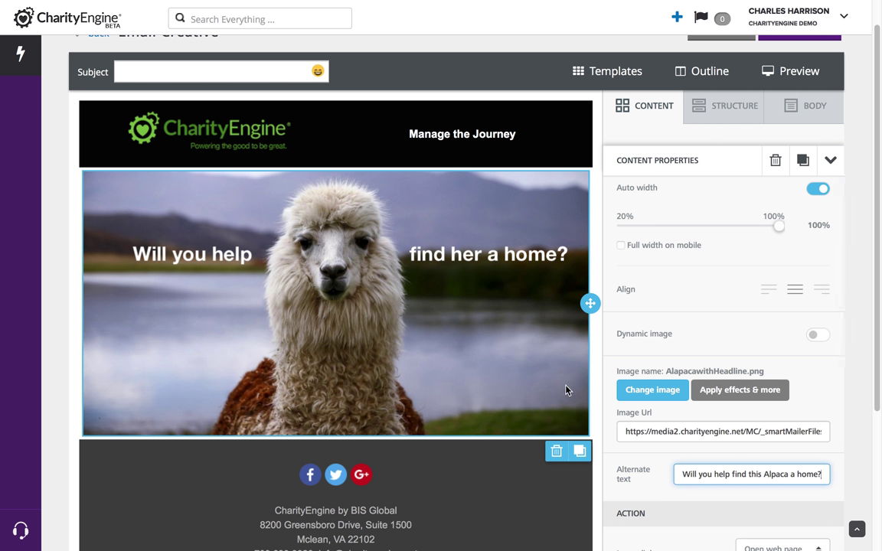
{"action": "left_click", "coordinate": [865, 406]}
- Switch the alpaca image's link action to Send email and back to Open web page
{"action": "scroll", "coordinate": [857, 411], "scroll_direction": "down", "scroll_amount": 2}
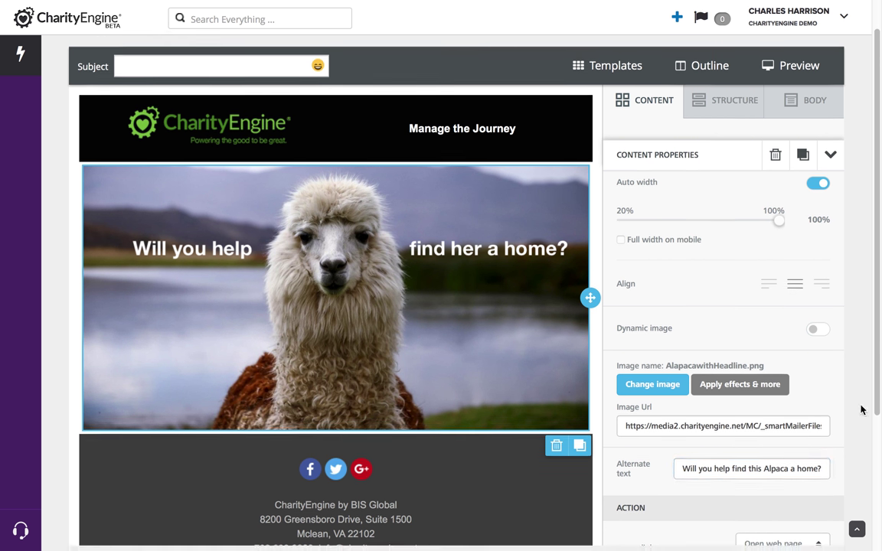
{"action": "scroll", "coordinate": [857, 411], "scroll_direction": "down", "scroll_amount": 3}
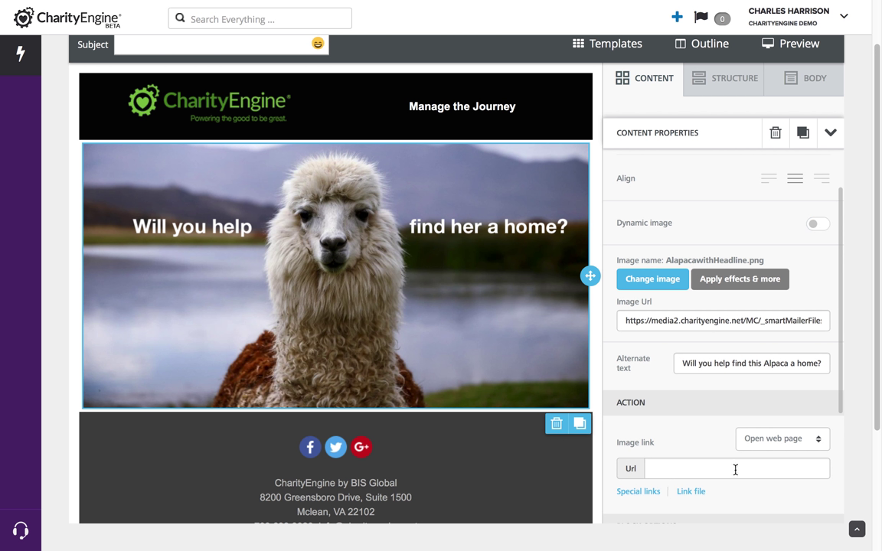
{"action": "left_click", "coordinate": [794, 440]}
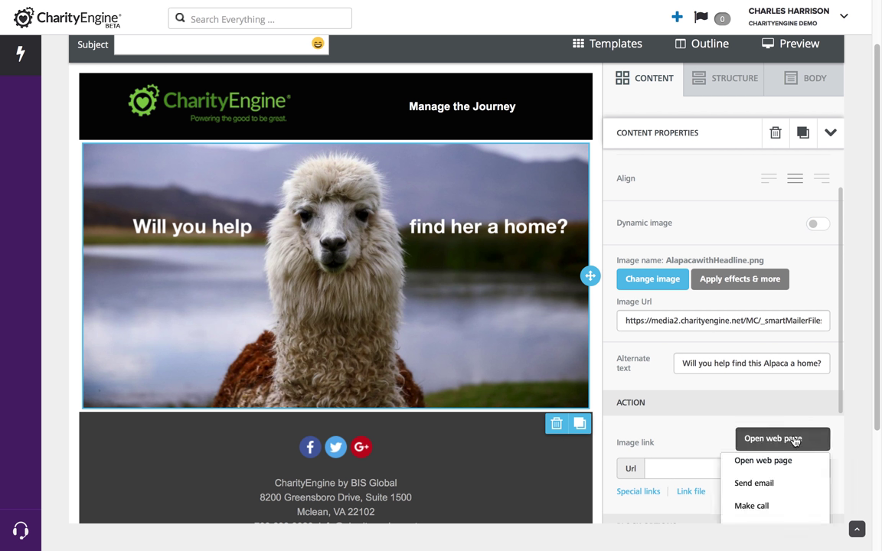
{"action": "left_click", "coordinate": [772, 483]}
{"action": "scroll", "coordinate": [702, 440], "scroll_direction": "down", "scroll_amount": 3}
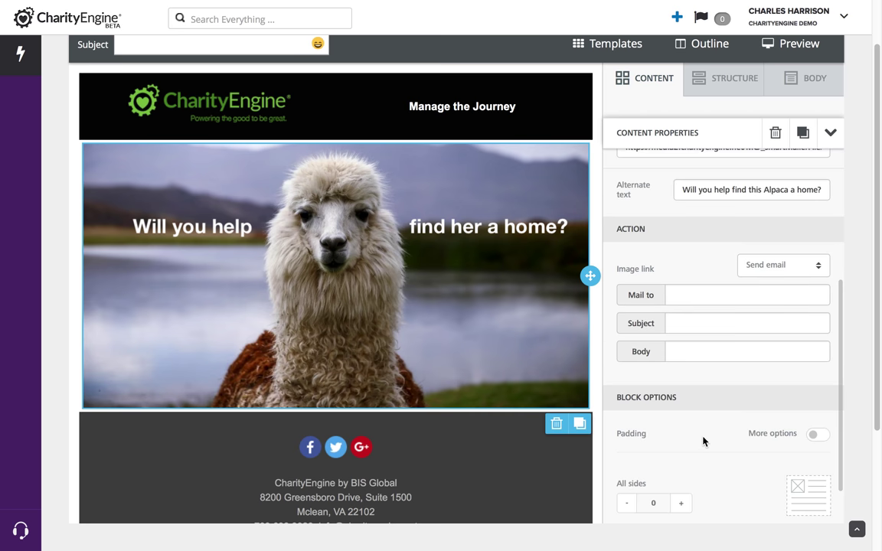
{"action": "left_click", "coordinate": [777, 266]}
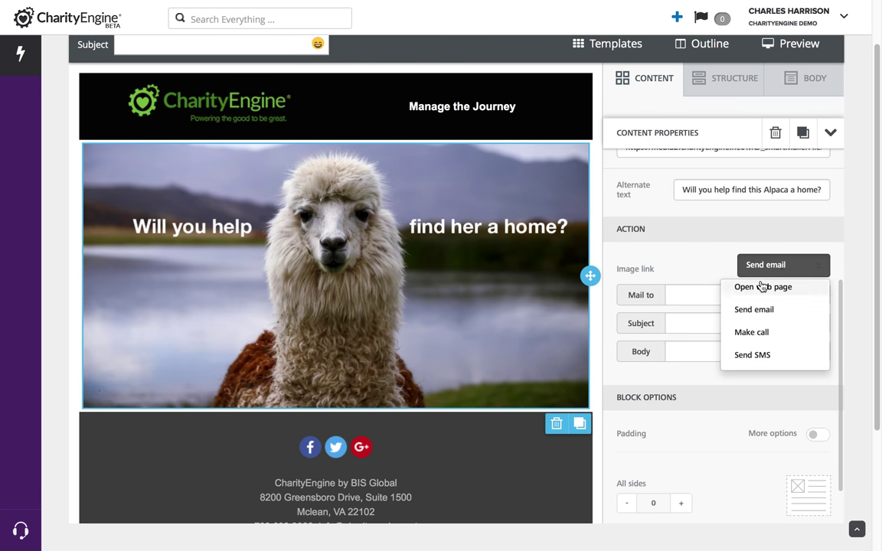
{"action": "left_click", "coordinate": [760, 286]}
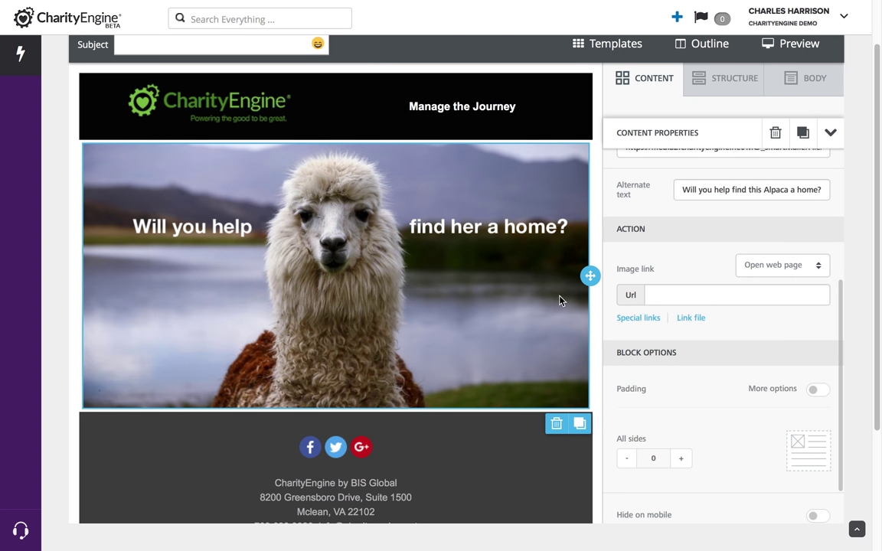
- Add a single-column row between the alpaca image and the footer and place a button in it
{"action": "scroll", "coordinate": [624, 177], "scroll_direction": "up", "scroll_amount": 1}
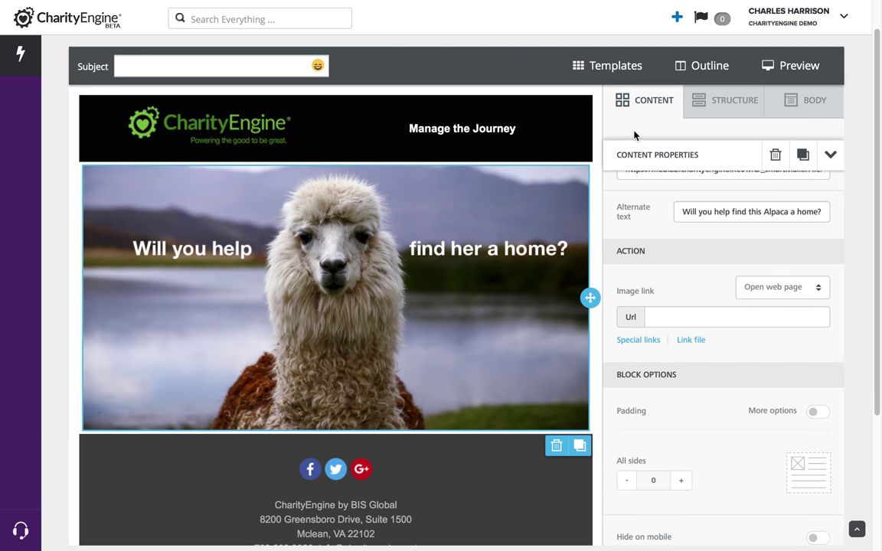
{"action": "left_click", "coordinate": [733, 105]}
{"action": "left_click_drag", "start_coordinate": [689, 167], "coordinate": [322, 422]}
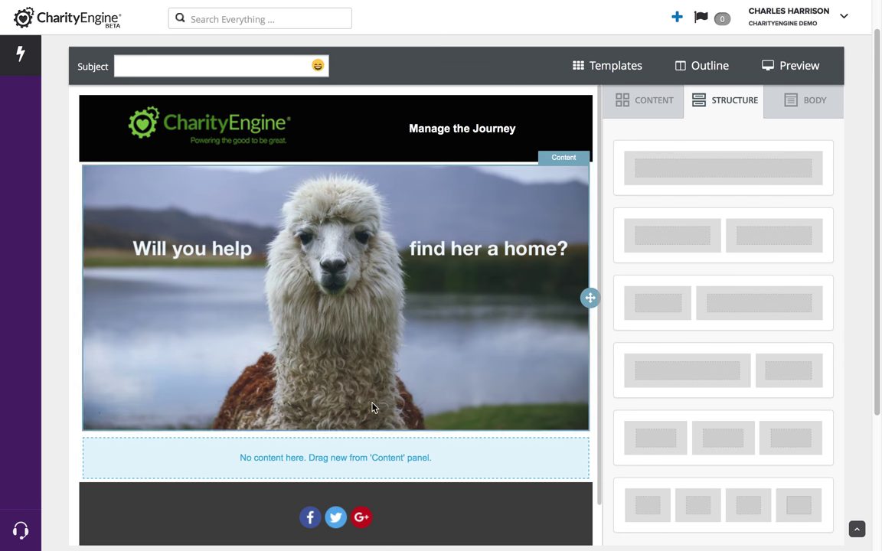
{"action": "left_click", "coordinate": [658, 111]}
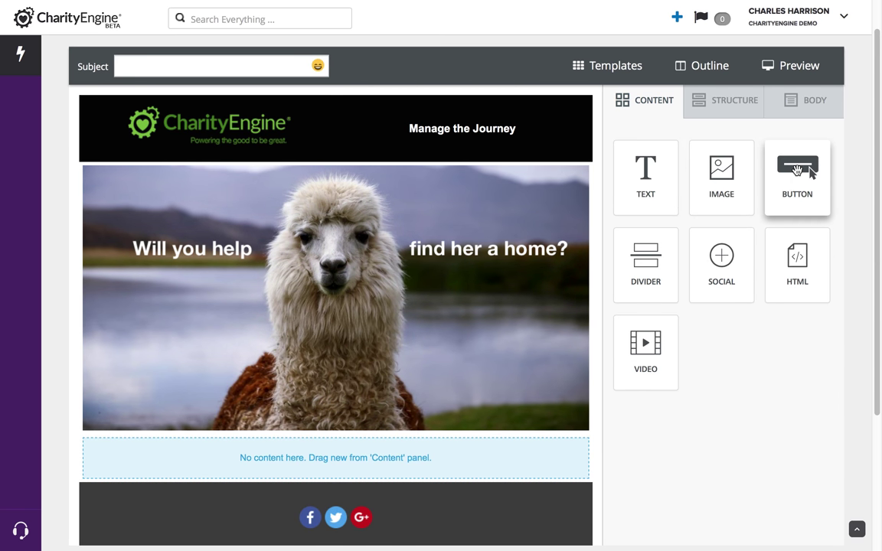
{"action": "left_click_drag", "start_coordinate": [797, 173], "coordinate": [341, 448]}
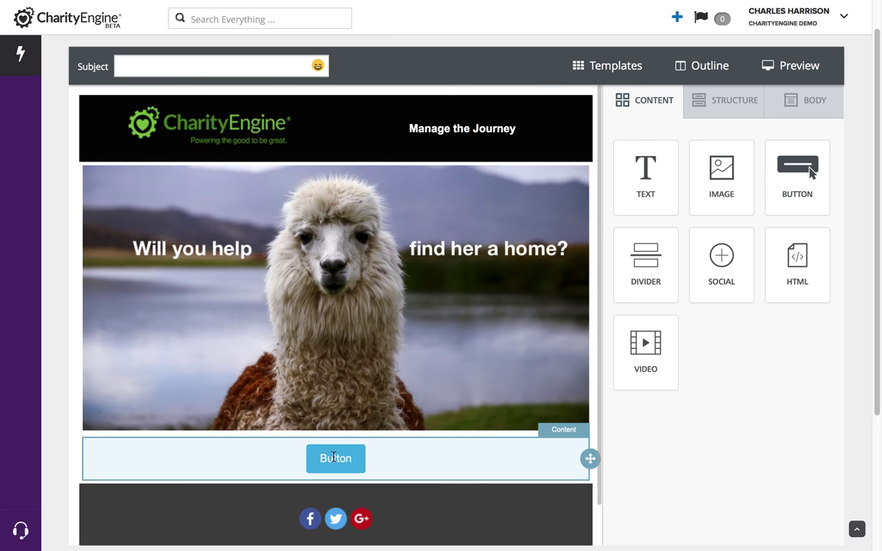
- Change the new button's label to "Donate Today"
{"action": "left_click", "coordinate": [329, 460]}
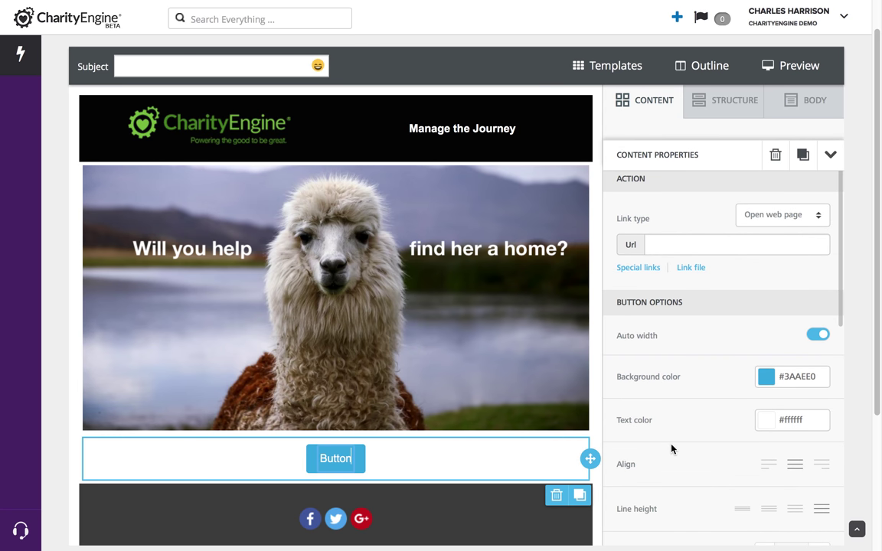
{"action": "double_click", "coordinate": [330, 459]}
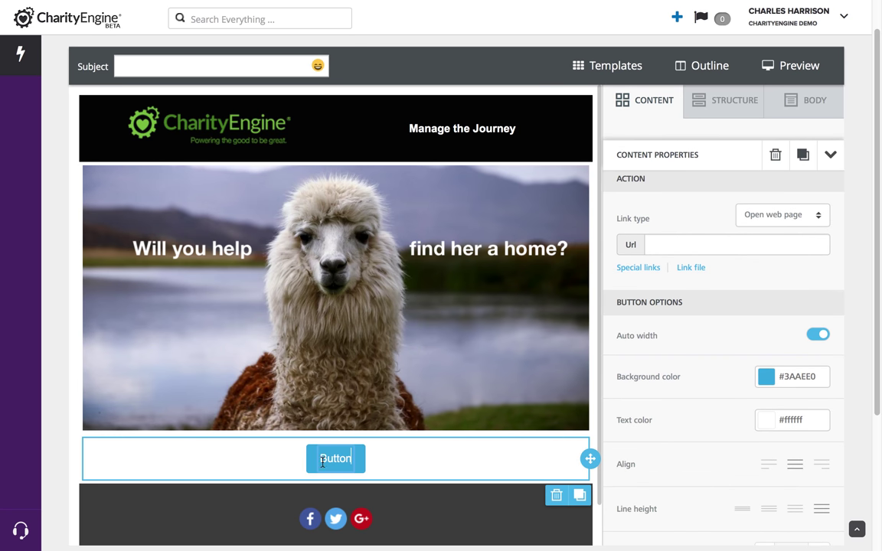
{"action": "type", "text": "Donate Today"}
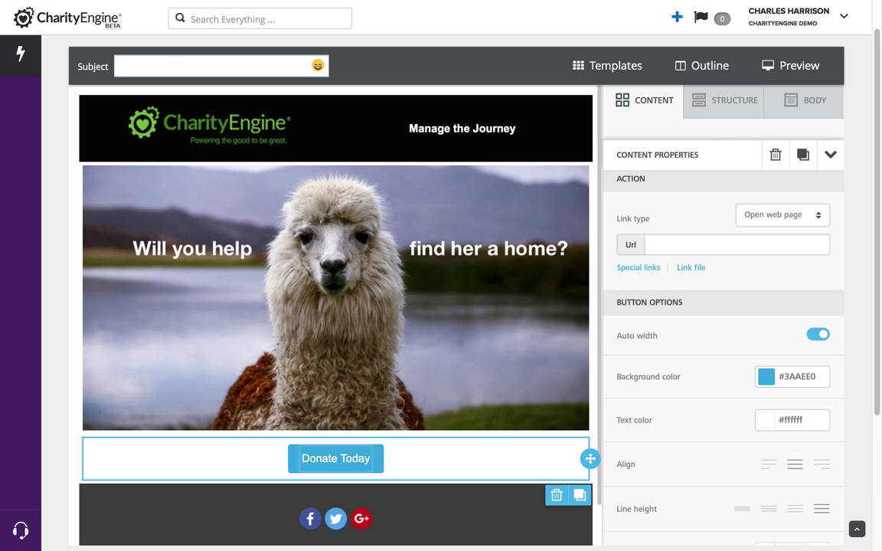
{"action": "left_click", "coordinate": [401, 471]}
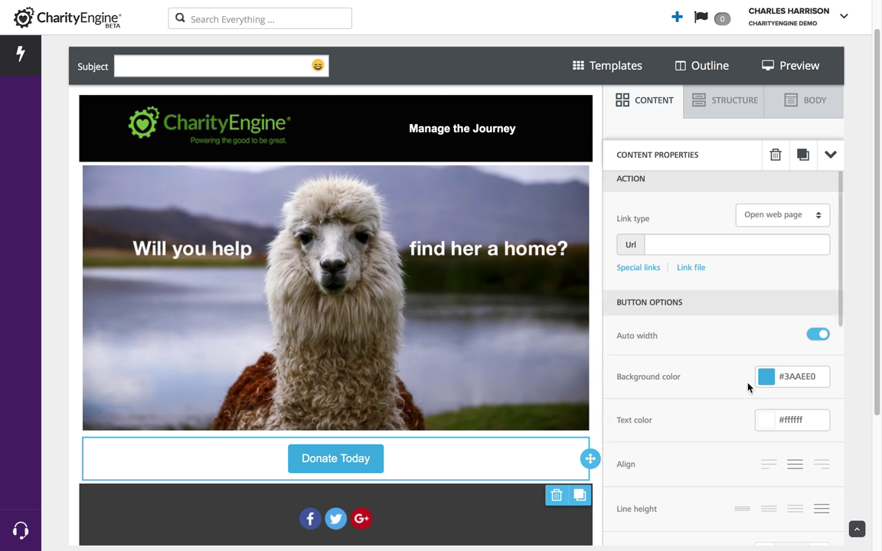
- Set the Donate Today button's background color to the green #A8C72E
{"action": "left_click", "coordinate": [767, 378]}
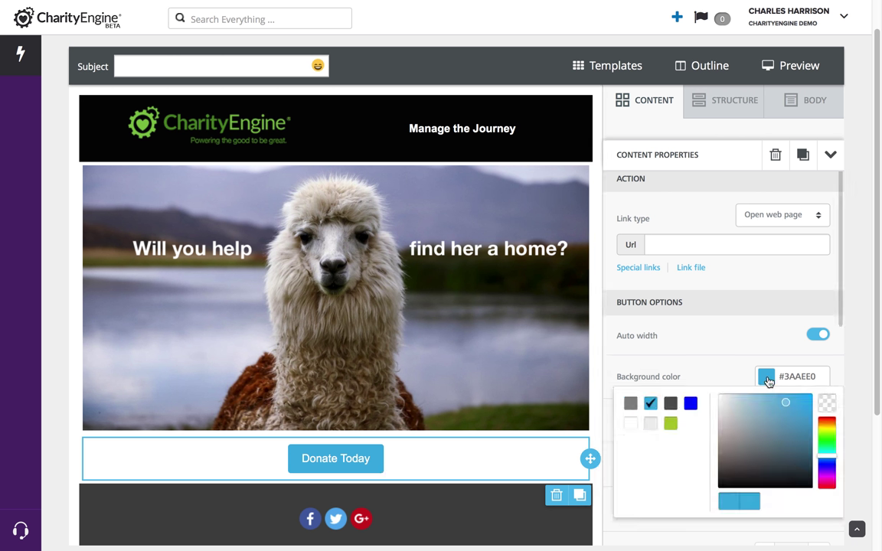
{"action": "left_click", "coordinate": [671, 425]}
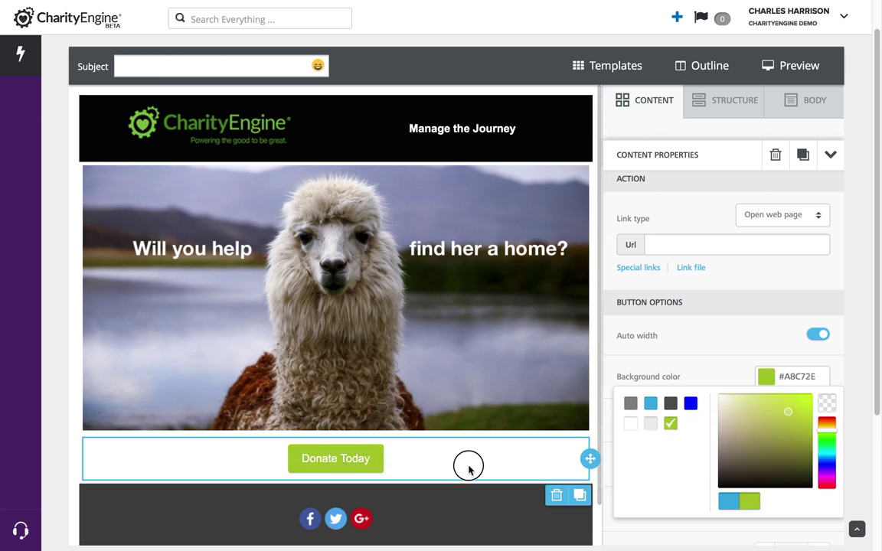
{"action": "left_click", "coordinate": [358, 460]}
{"action": "left_click", "coordinate": [724, 351]}
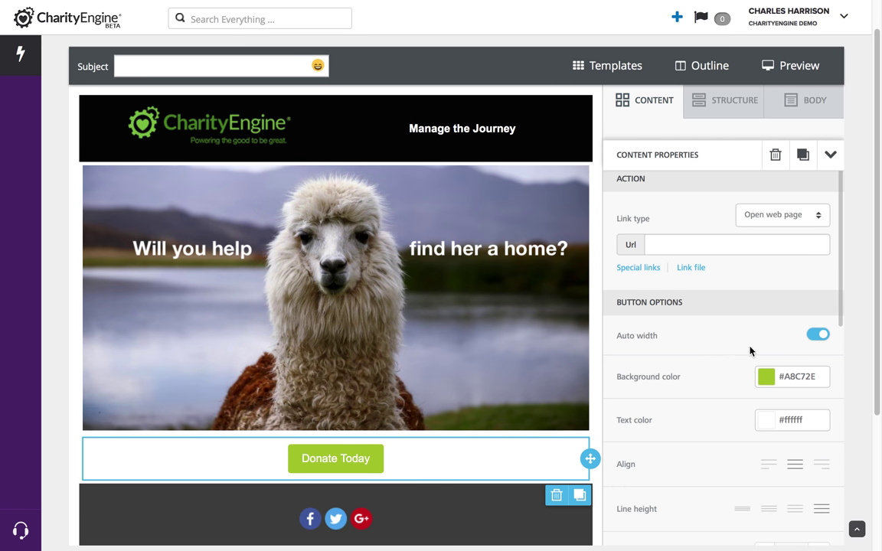
- Turn off automatic width for the Donate Today button and set its width to 30%
{"action": "left_click", "coordinate": [819, 335]}
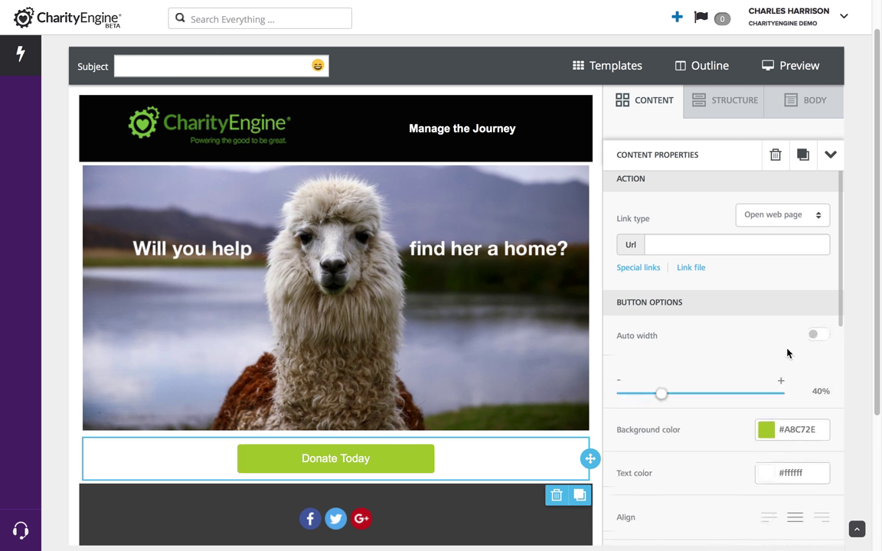
{"action": "mouse_move", "coordinate": [653, 397]}
{"action": "left_mouse_down"}
{"action": "mouse_move", "coordinate": [703, 392]}
{"action": "mouse_move", "coordinate": [638, 398]}
{"action": "left_mouse_up"}
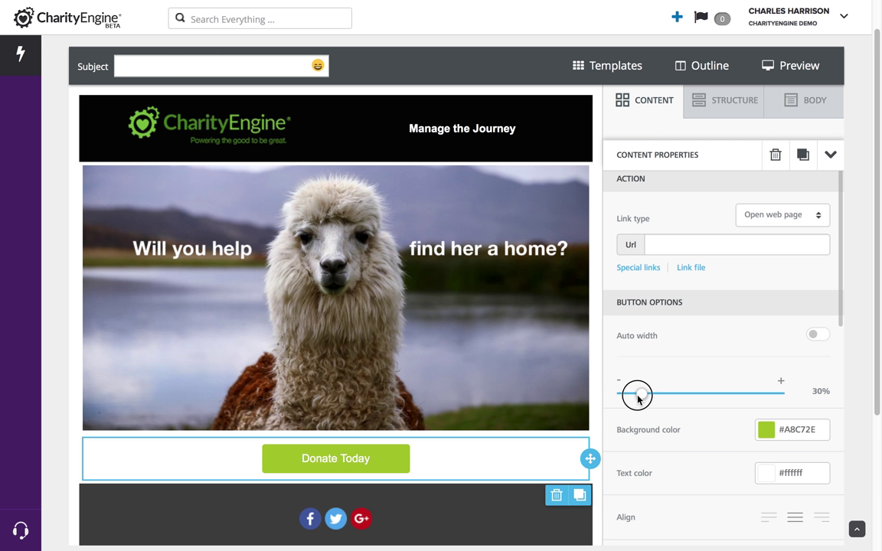
{"action": "mouse_move", "coordinate": [641, 395]}
{"action": "left_mouse_down"}
{"action": "mouse_move", "coordinate": [687, 389]}
{"action": "mouse_move", "coordinate": [645, 398]}
{"action": "left_mouse_up"}
{"action": "left_click", "coordinate": [376, 459]}
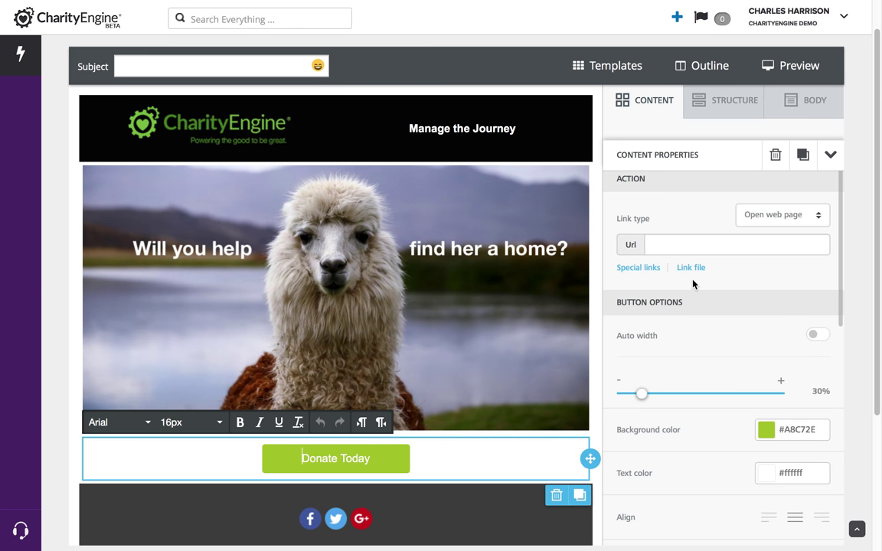
{"action": "left_click", "coordinate": [681, 250]}
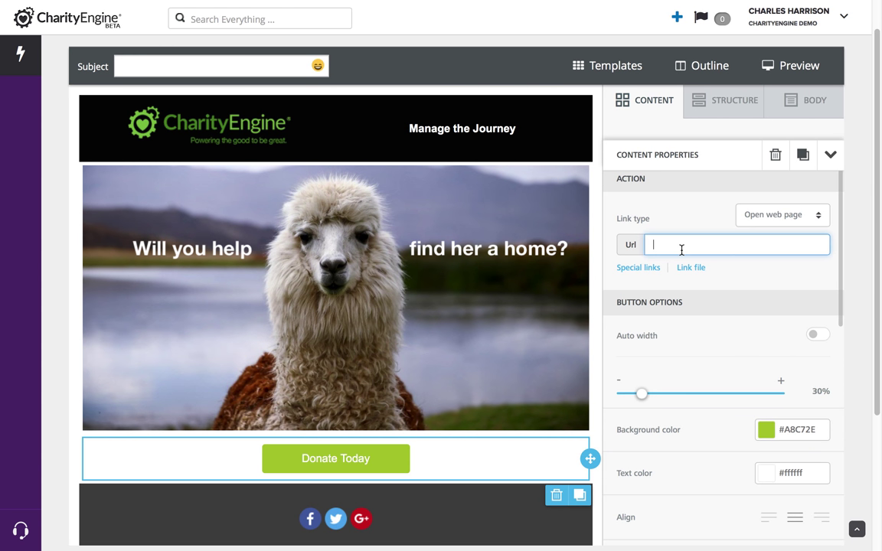
{"action": "type", "text": "www.charityengine.net"}
{"action": "left_click", "coordinate": [765, 271]}
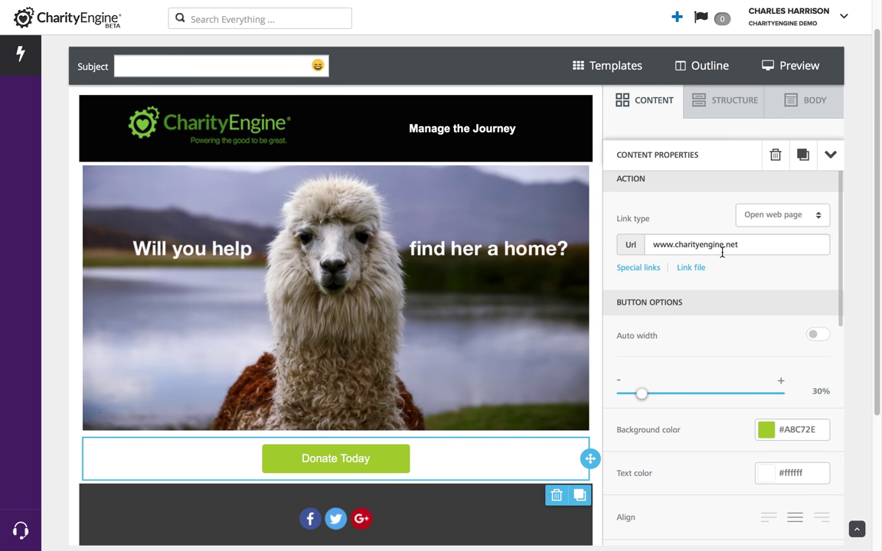
- Add a two-column row with a narrow left and a wide right column between the Donate Today button and the footer
{"action": "scroll", "coordinate": [734, 323], "scroll_direction": "down", "scroll_amount": 2}
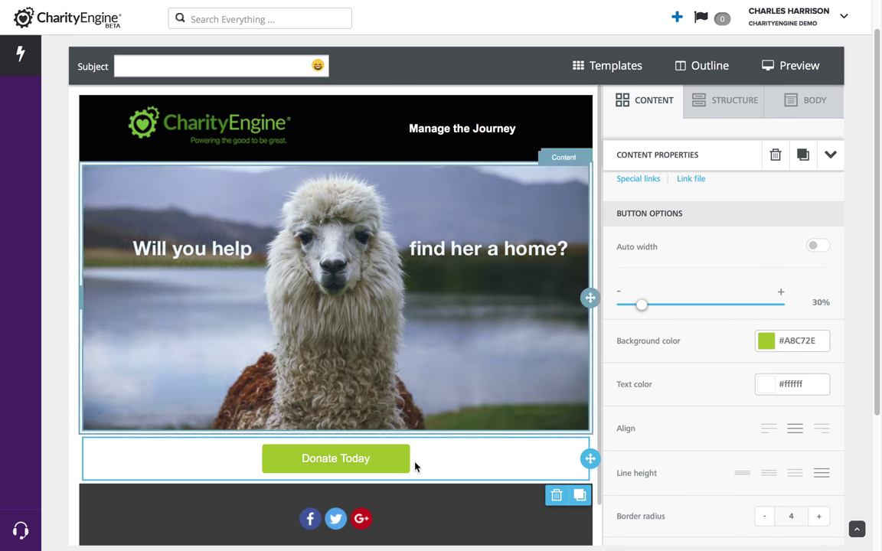
{"action": "scroll", "coordinate": [418, 466], "scroll_direction": "down", "scroll_amount": 1}
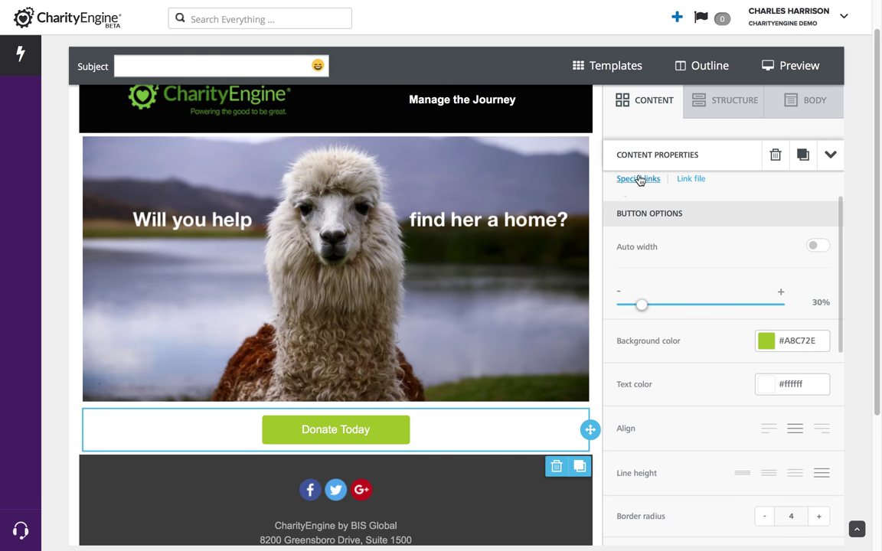
{"action": "left_click", "coordinate": [730, 107]}
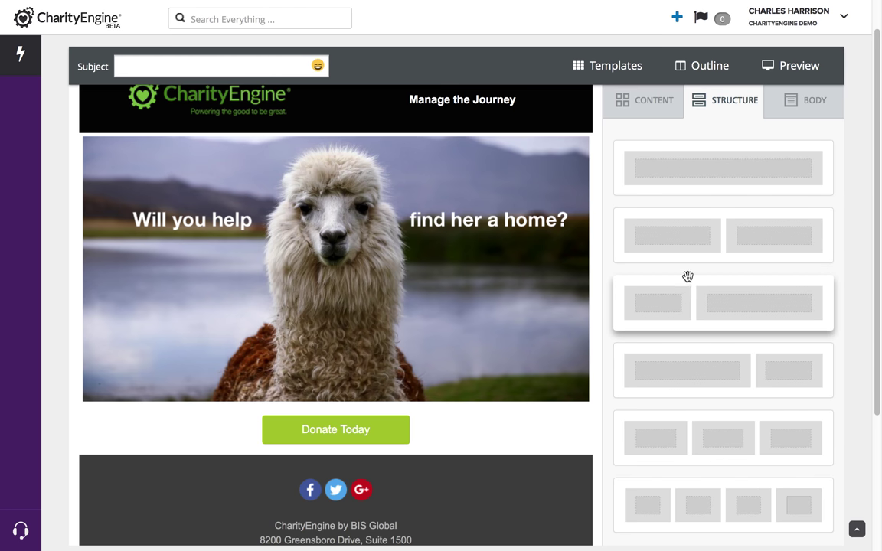
{"action": "left_click_drag", "start_coordinate": [687, 305], "coordinate": [451, 462]}
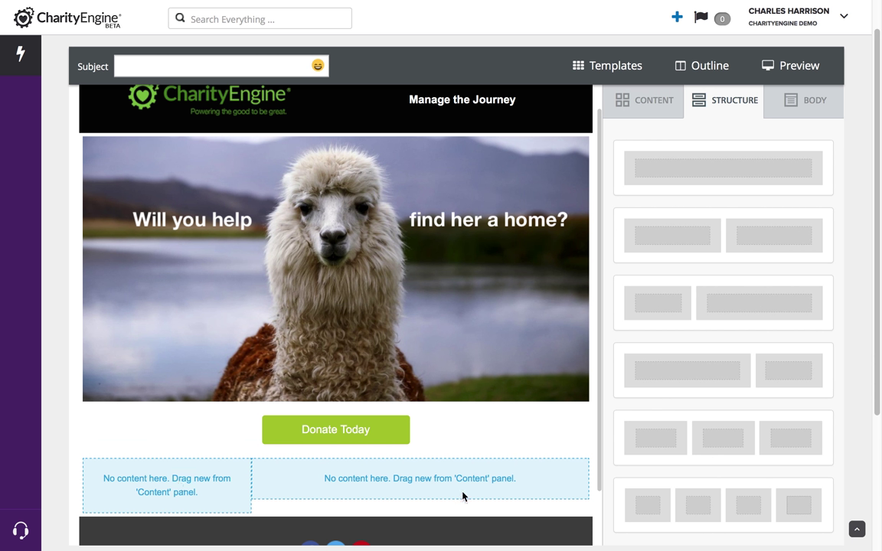
- Place an image block in the new row's narrow column and a text block in its wide column
{"action": "left_click", "coordinate": [657, 104]}
{"action": "left_click_drag", "start_coordinate": [726, 168], "coordinate": [171, 486]}
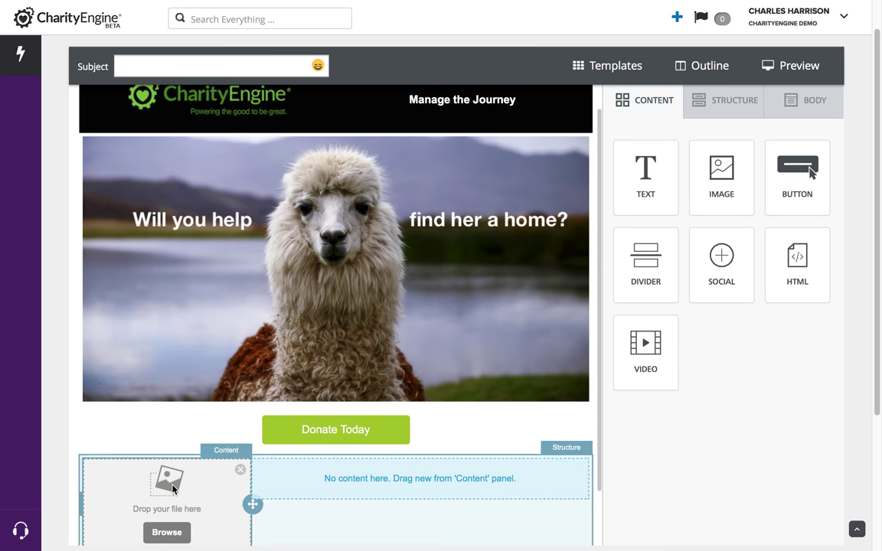
{"action": "scroll", "coordinate": [220, 488], "scroll_direction": "down", "scroll_amount": 2}
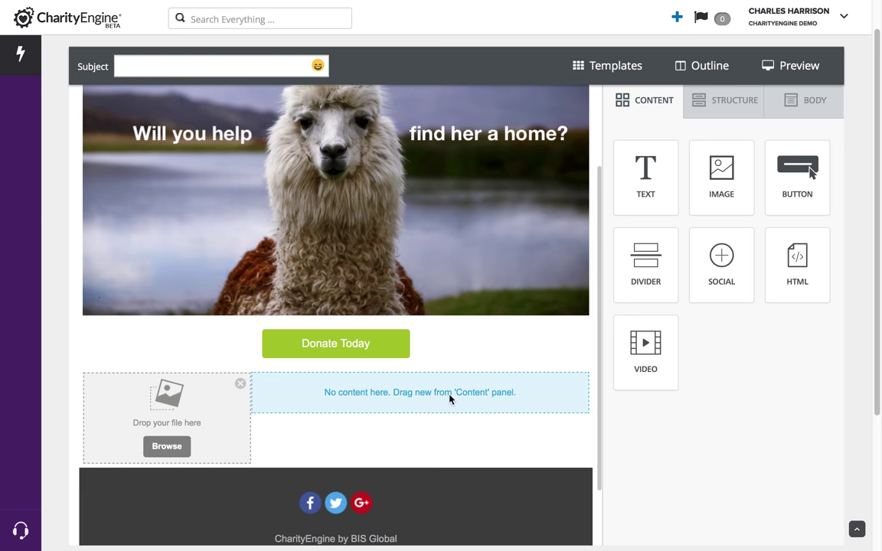
{"action": "left_click_drag", "start_coordinate": [659, 166], "coordinate": [451, 395]}
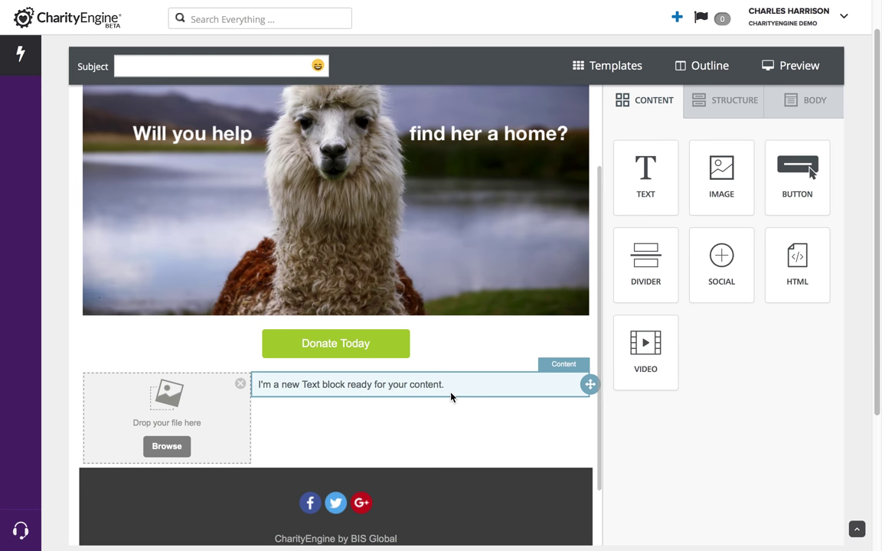
- Replace the text block's placeholder with "It's the time of the year to give to Alpacas!"
{"action": "left_click", "coordinate": [339, 383]}
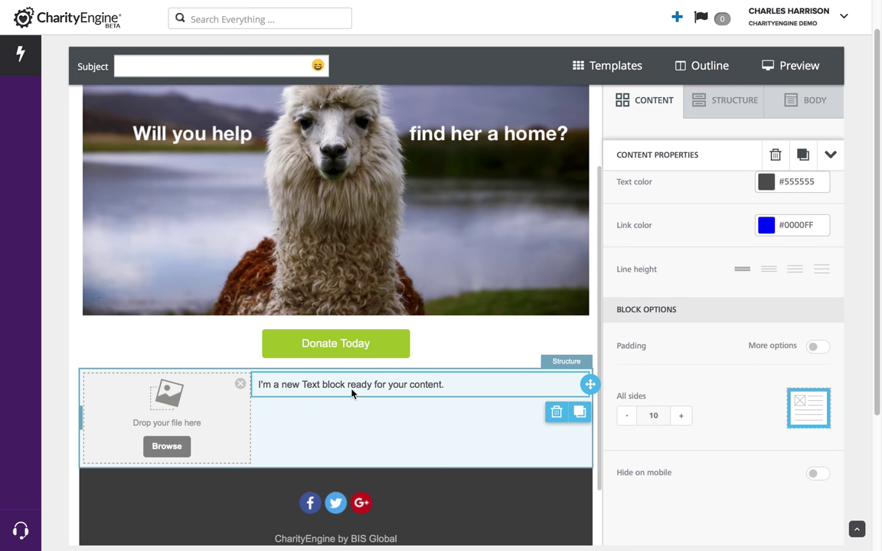
{"action": "left_click", "coordinate": [352, 387]}
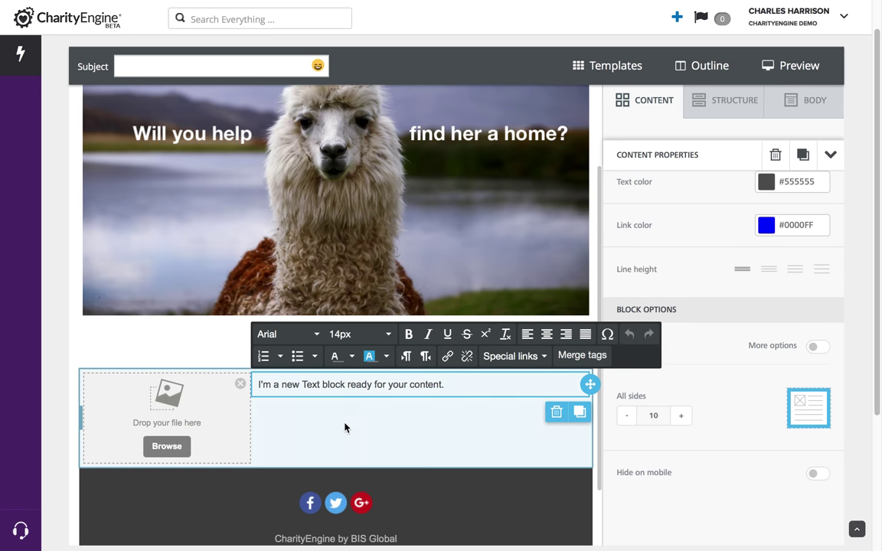
{"action": "triple_click", "coordinate": [362, 385]}
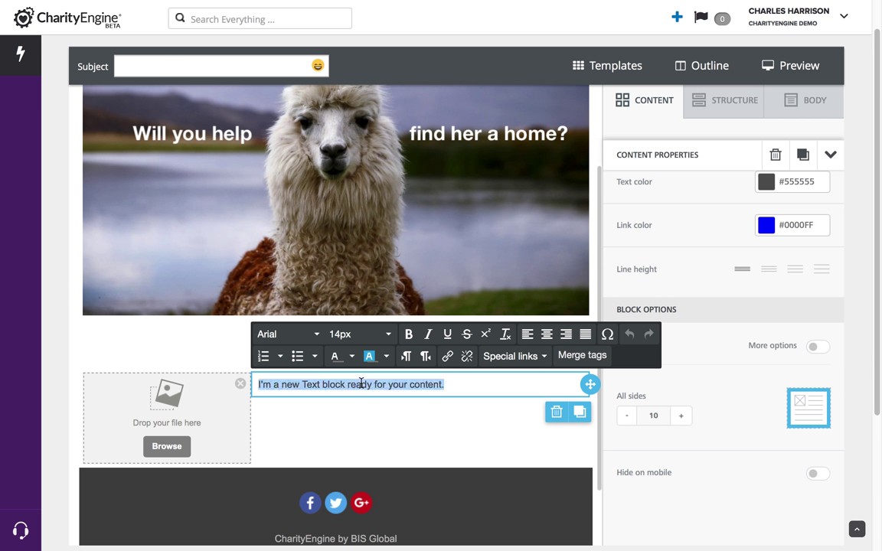
{"action": "type", "text": "It's t"}
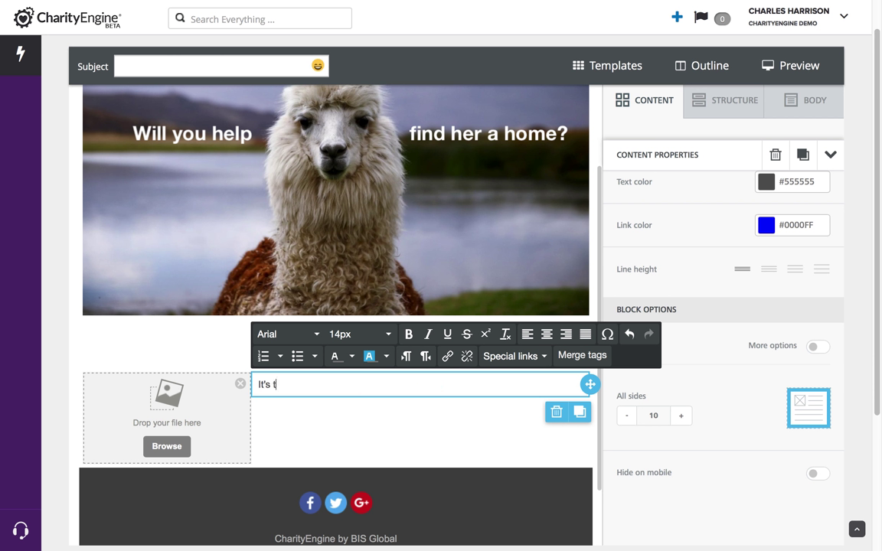
{"action": "type", "text": "he time of the year"}
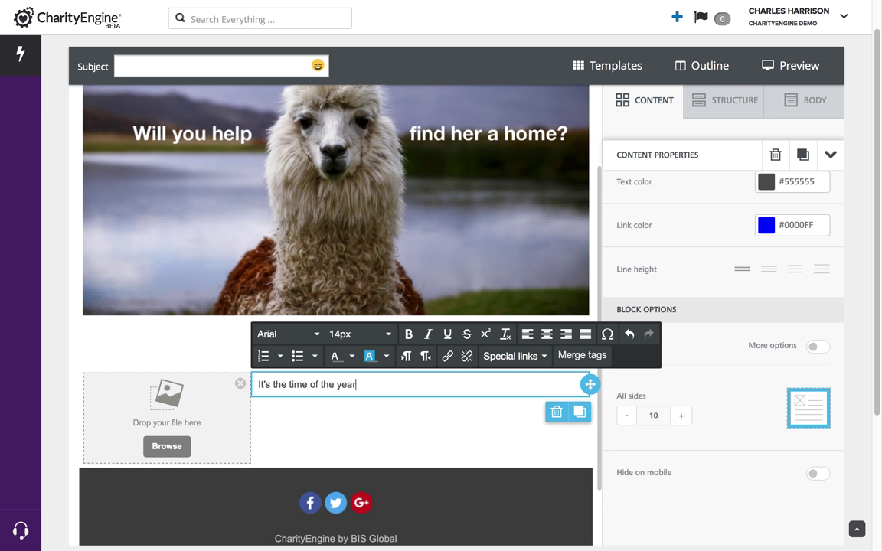
{"action": "type", "text": " to give to Alpacas!"}
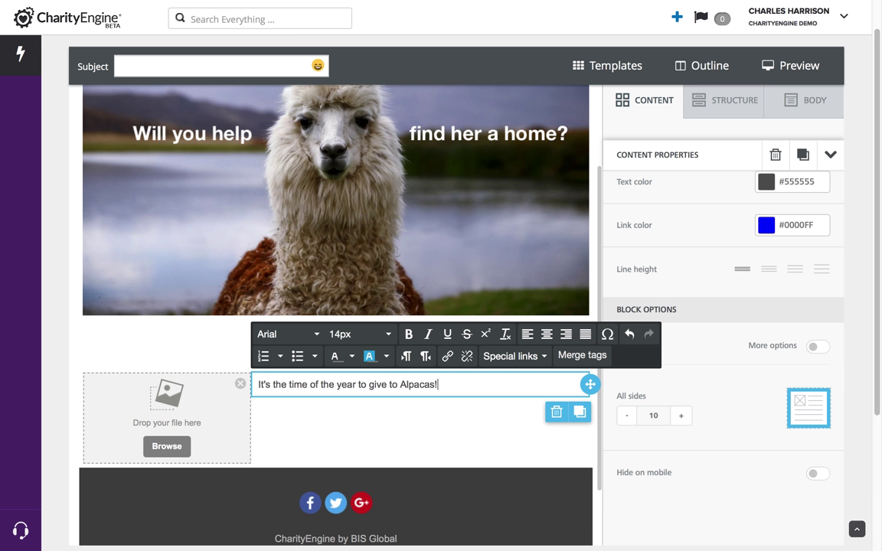
- Add a second paragraph: "Do you know how much $10 can do for a family of Alpacas? Find out today by donating to our organization."
{"action": "key", "text": "Return"}
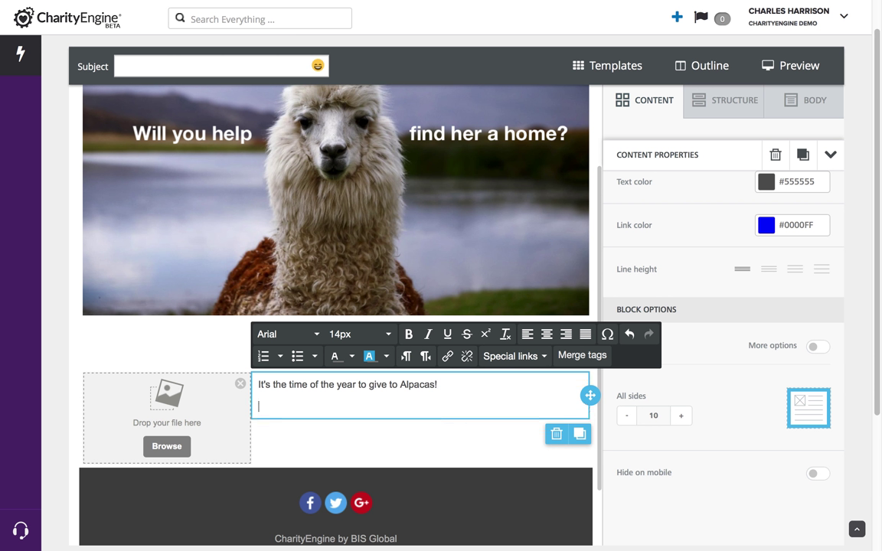
{"action": "type", "text": "Do you know how"}
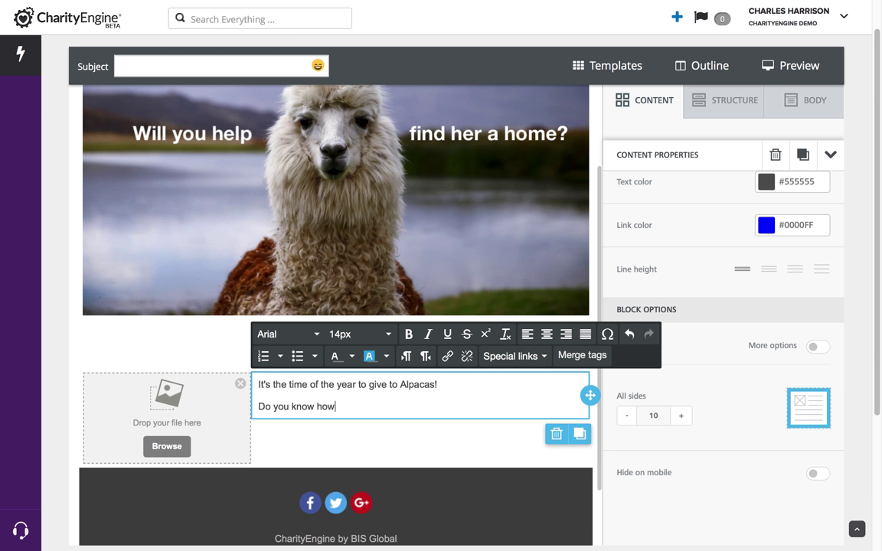
{"action": "type", "text": " much $10 can do f"}
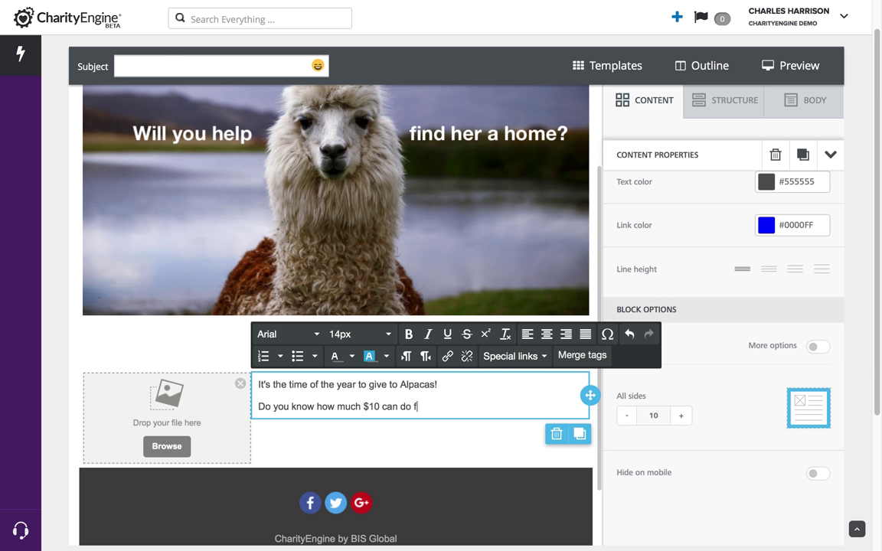
{"action": "type", "text": "or a family of Alpacas"}
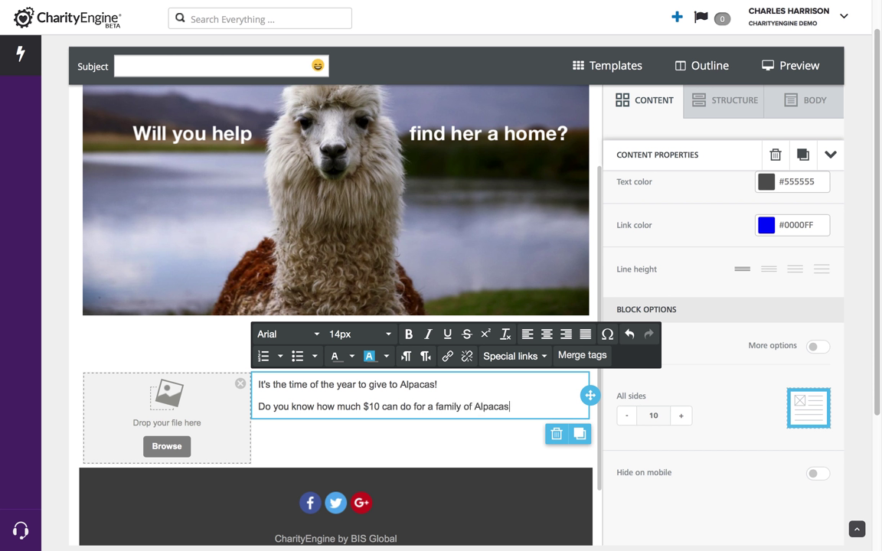
{"action": "type", "text": "? Find out today by donat"}
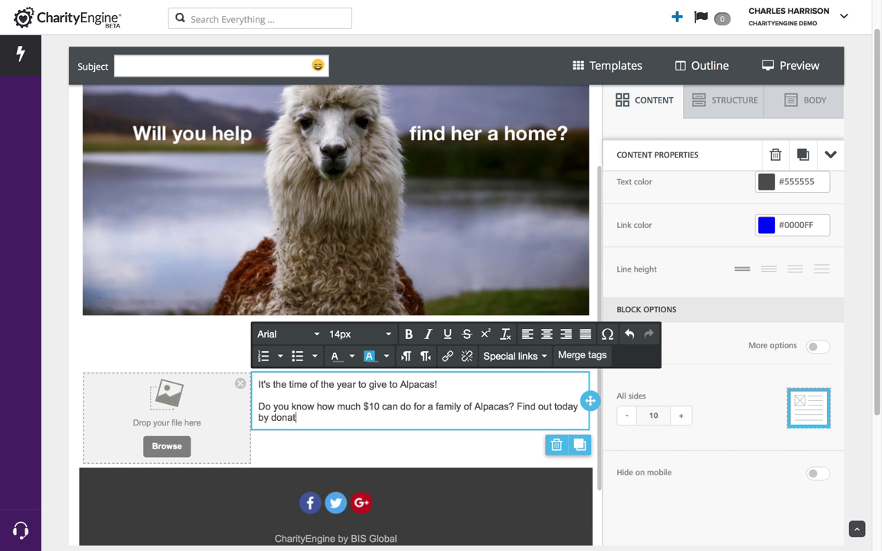
{"action": "type", "text": "ing to our ogra"}
{"action": "key", "text": "BackSpace"}
{"action": "key", "text": "BackSpace"}
{"action": "key", "text": "BackSpace"}
{"action": "type", "text": "ganization."}
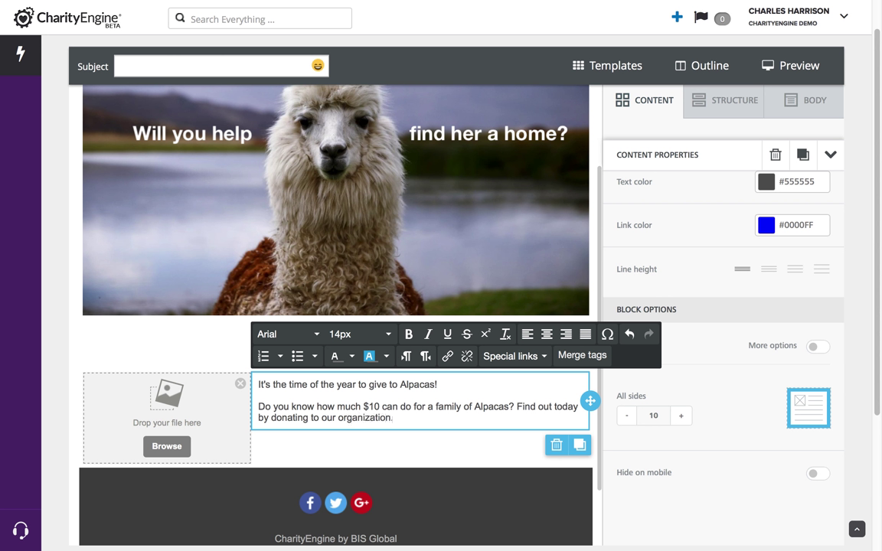
{"action": "left_click", "coordinate": [356, 432]}
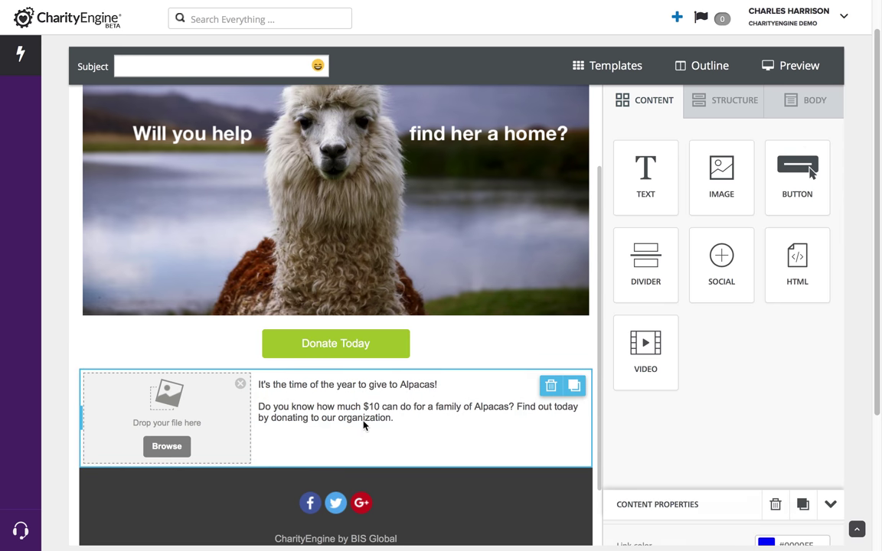
- Format the headline "It's the time of the year to give to Alpacas!" as 18px bold
{"action": "left_click", "coordinate": [339, 384]}
{"action": "left_click", "coordinate": [335, 443]}
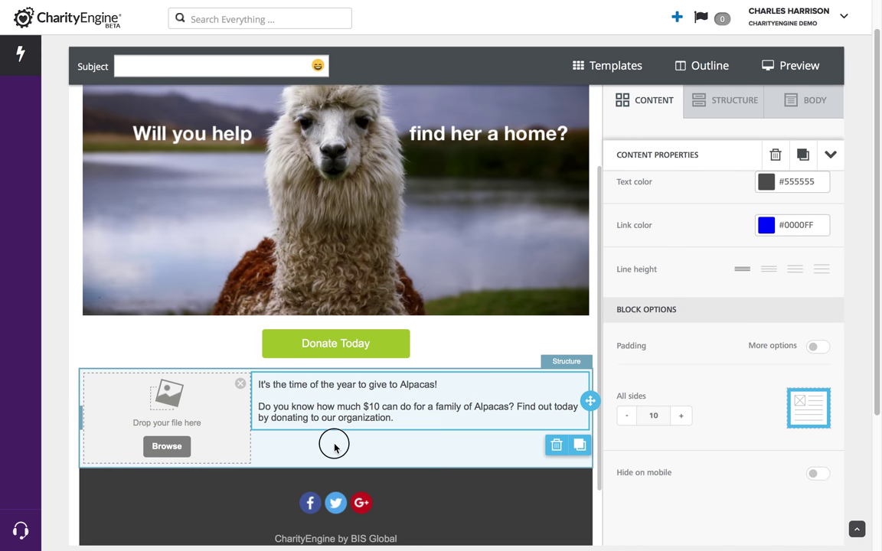
{"action": "left_click", "coordinate": [338, 406]}
{"action": "triple_click", "coordinate": [339, 384]}
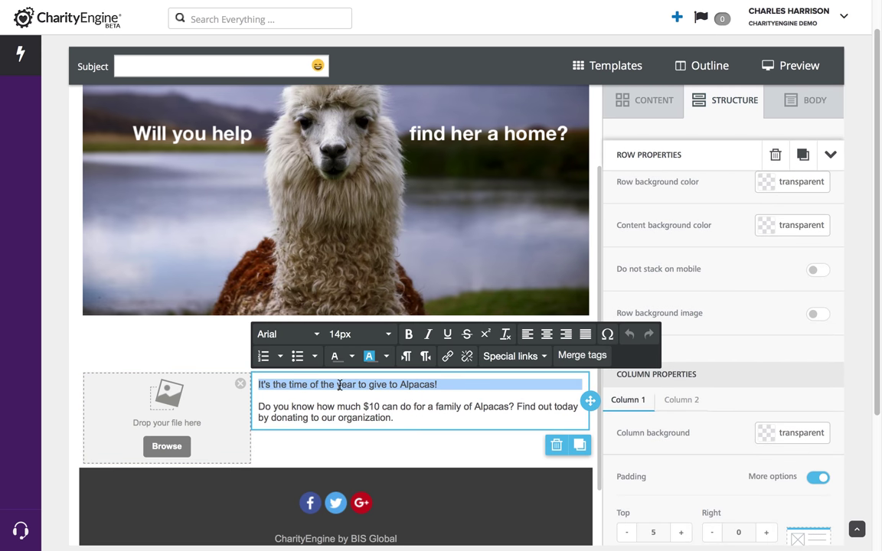
{"action": "left_click", "coordinate": [388, 337]}
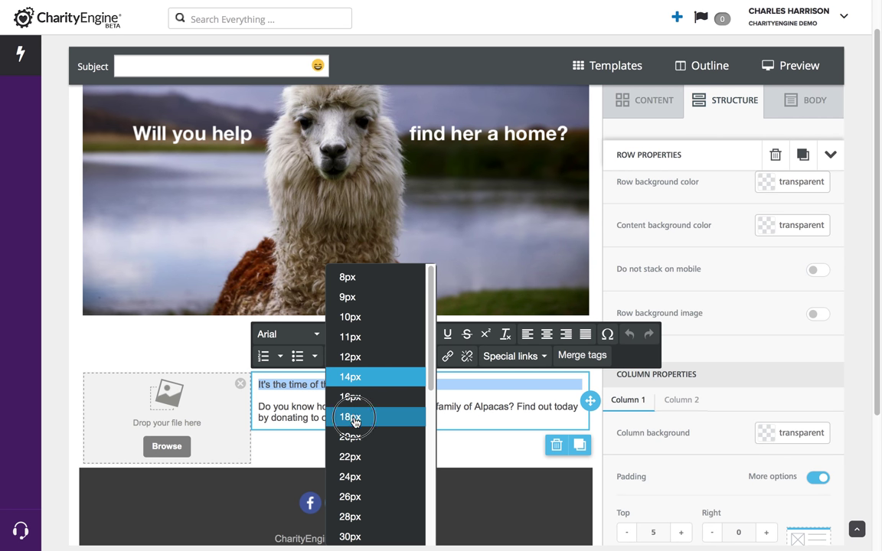
{"action": "left_click", "coordinate": [350, 417]}
{"action": "left_click", "coordinate": [412, 337]}
{"action": "left_click", "coordinate": [368, 429]}
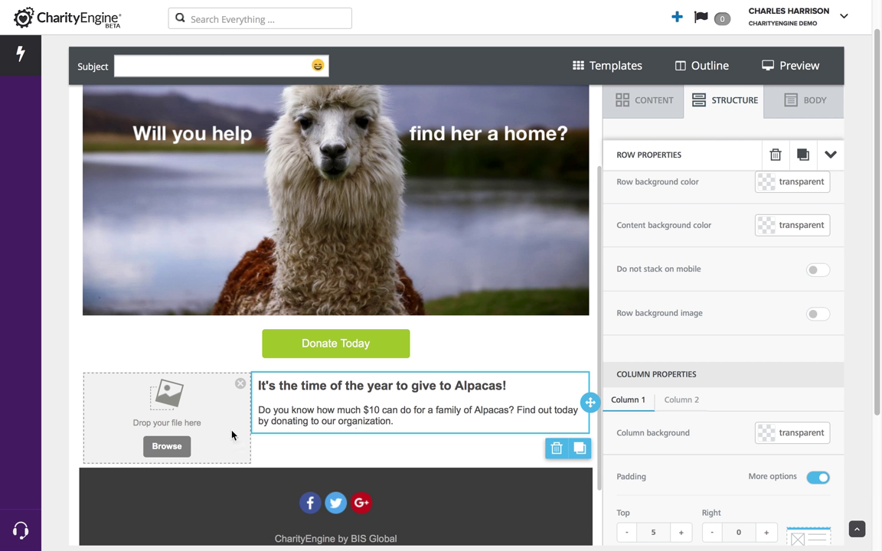
- Insert the sheep photo, the e83db30d29f70… JPEG from the file manager, into the empty image block beside the text
{"action": "left_click", "coordinate": [170, 447]}
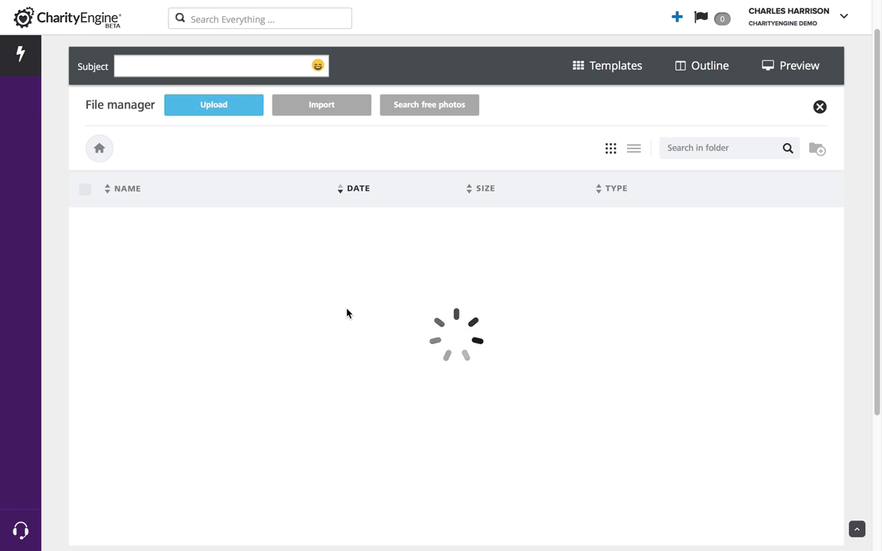
{"action": "scroll", "coordinate": [623, 334], "scroll_direction": "down", "scroll_amount": 5}
{"action": "scroll", "coordinate": [621, 334], "scroll_direction": "down", "scroll_amount": 5}
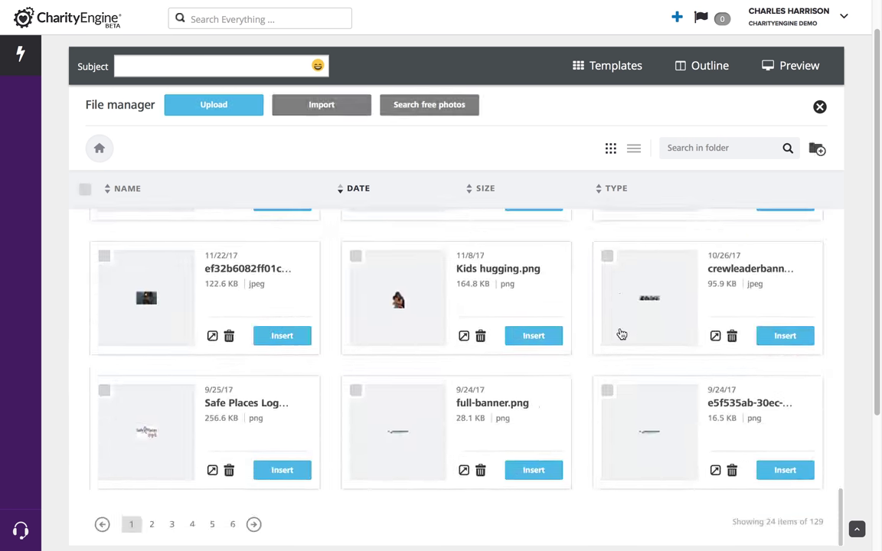
{"action": "scroll", "coordinate": [643, 383], "scroll_direction": "up", "scroll_amount": 8}
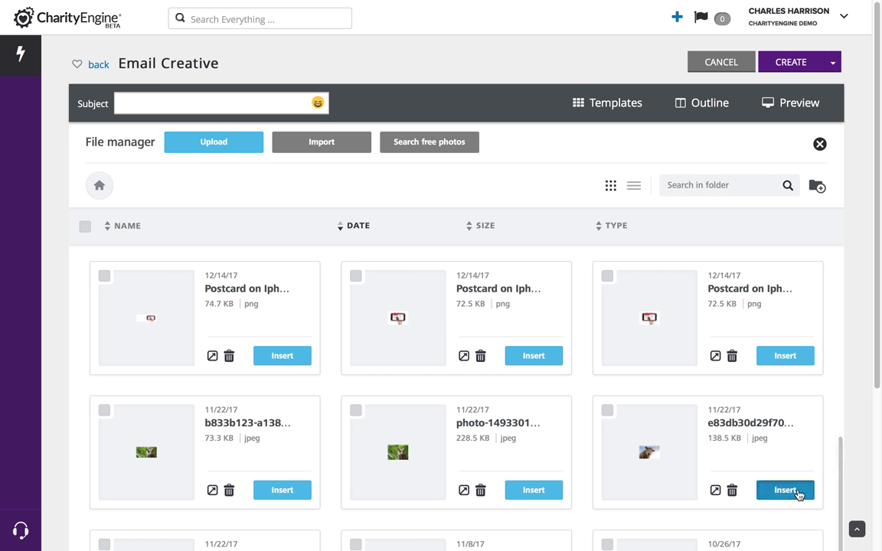
{"action": "left_click", "coordinate": [784, 490]}
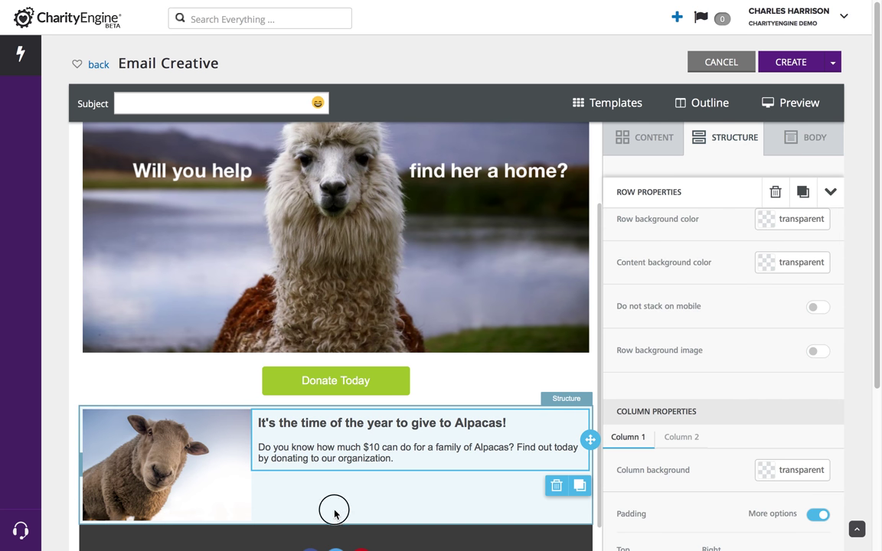
{"action": "left_click", "coordinate": [337, 512]}
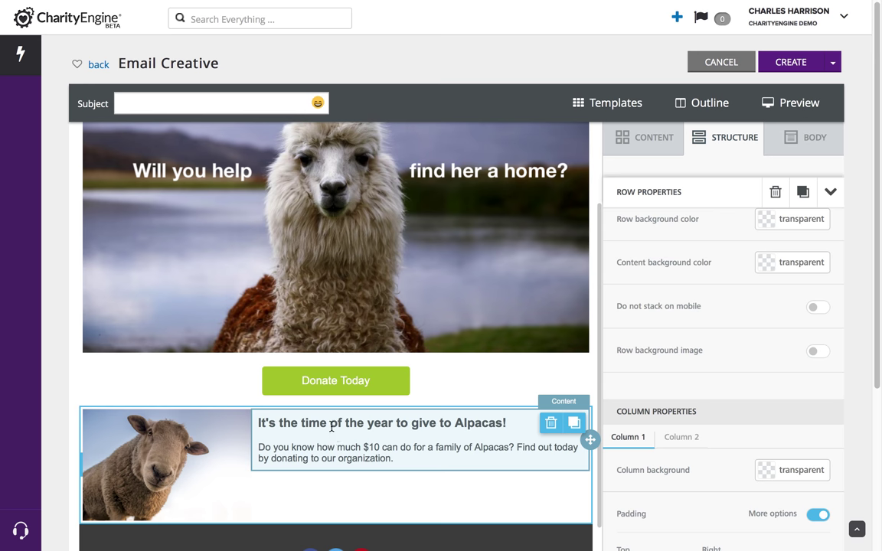
- Enable per-side padding for the text block beside the sheep photo and set its top padding to 50
{"action": "left_click", "coordinate": [259, 421]}
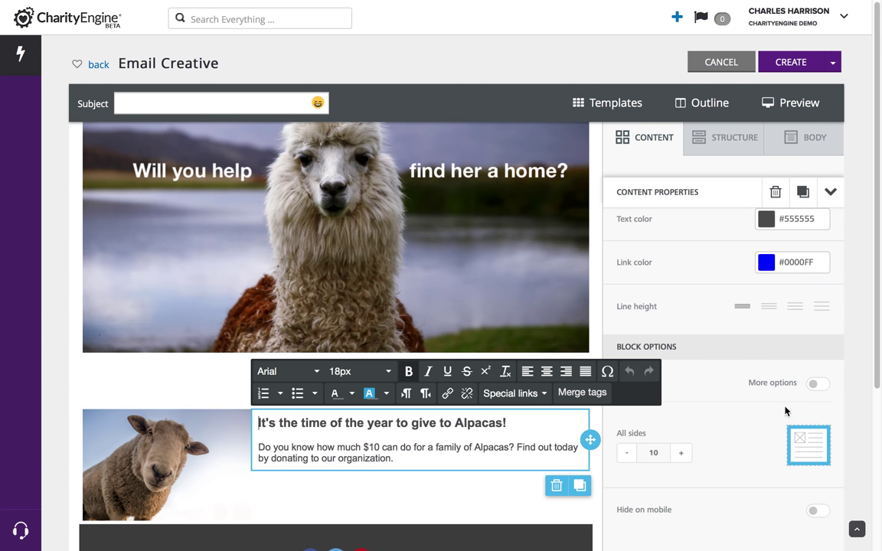
{"action": "left_click", "coordinate": [716, 375]}
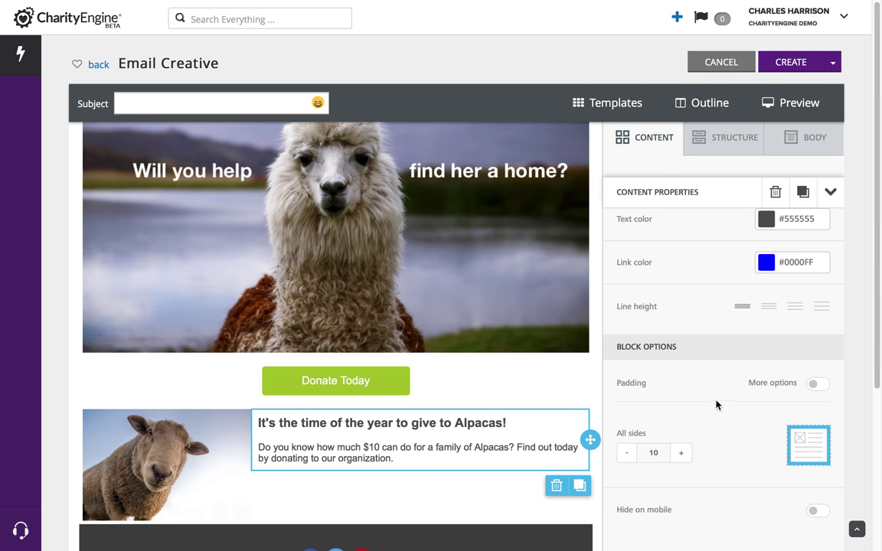
{"action": "left_click", "coordinate": [825, 385]}
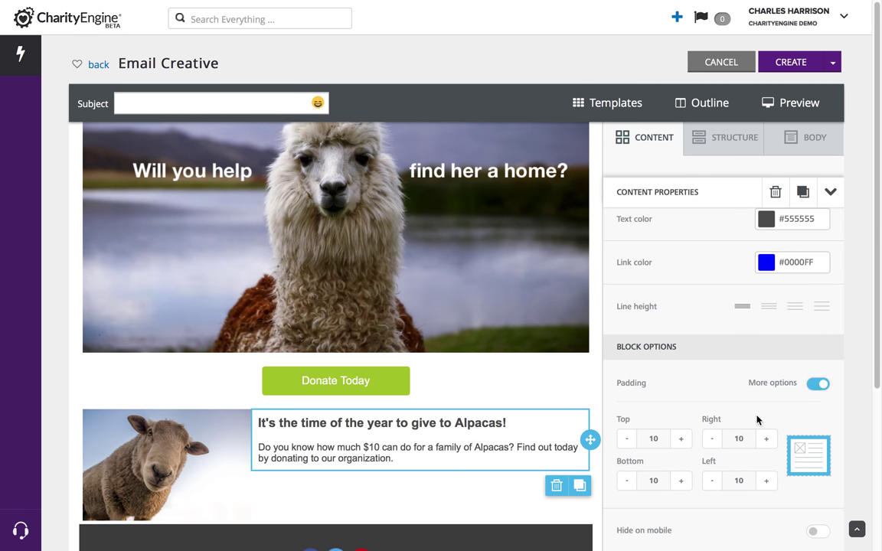
{"action": "left_click", "coordinate": [680, 439]}
{"action": "left_click", "coordinate": [681, 438]}
{"action": "left_click", "coordinate": [680, 439]}
{"action": "left_click", "coordinate": [681, 439]}
{"action": "left_click", "coordinate": [681, 439]}
{"action": "left_click", "coordinate": [681, 439]}
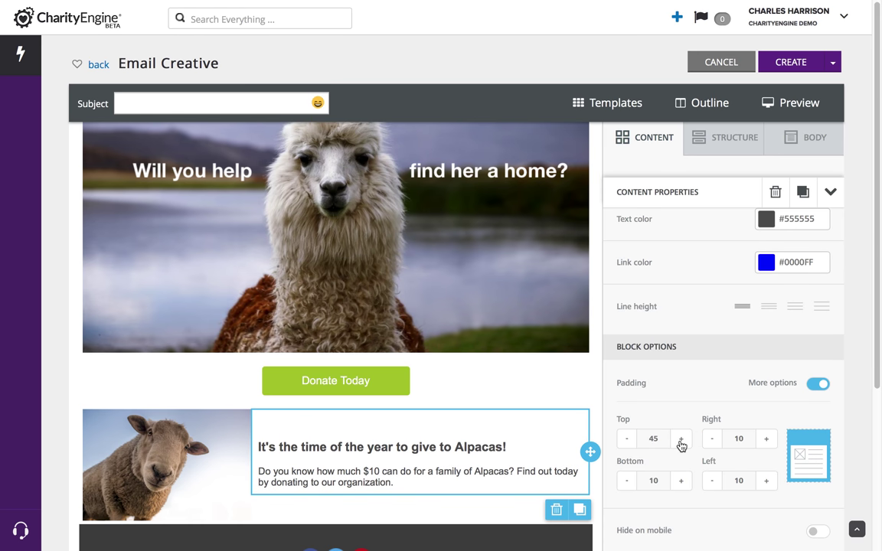
{"action": "left_click", "coordinate": [681, 439]}
{"action": "left_click", "coordinate": [681, 438]}
{"action": "left_click", "coordinate": [471, 391]}
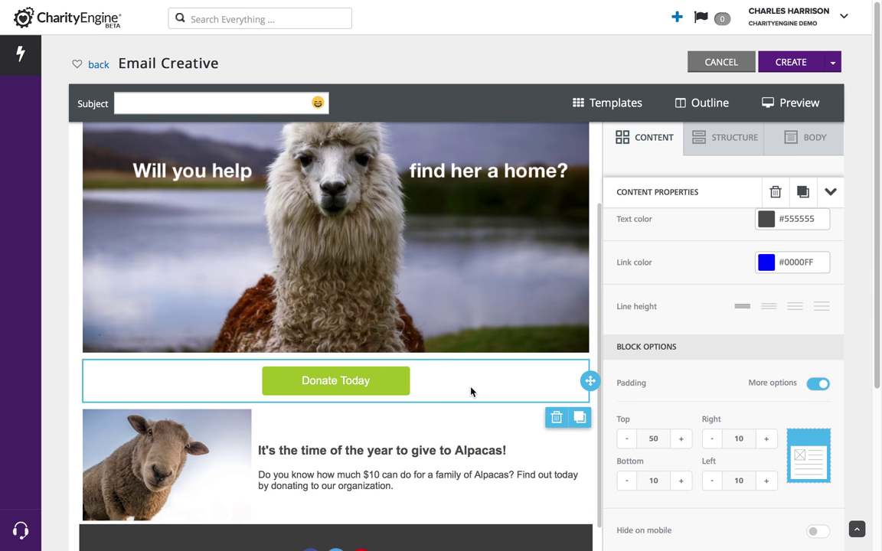
{"action": "left_click", "coordinate": [362, 451]}
- Add a single-column row between the sheep image row and the footer, and place a video block in it
{"action": "scroll", "coordinate": [363, 451], "scroll_direction": "down", "scroll_amount": 1}
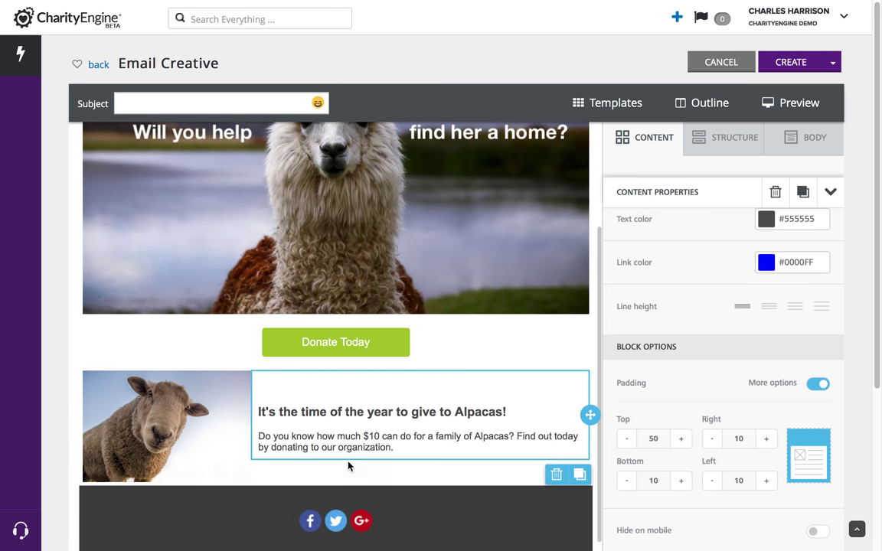
{"action": "left_click", "coordinate": [721, 138]}
{"action": "left_click_drag", "start_coordinate": [709, 200], "coordinate": [419, 467]}
{"action": "left_click", "coordinate": [649, 139]}
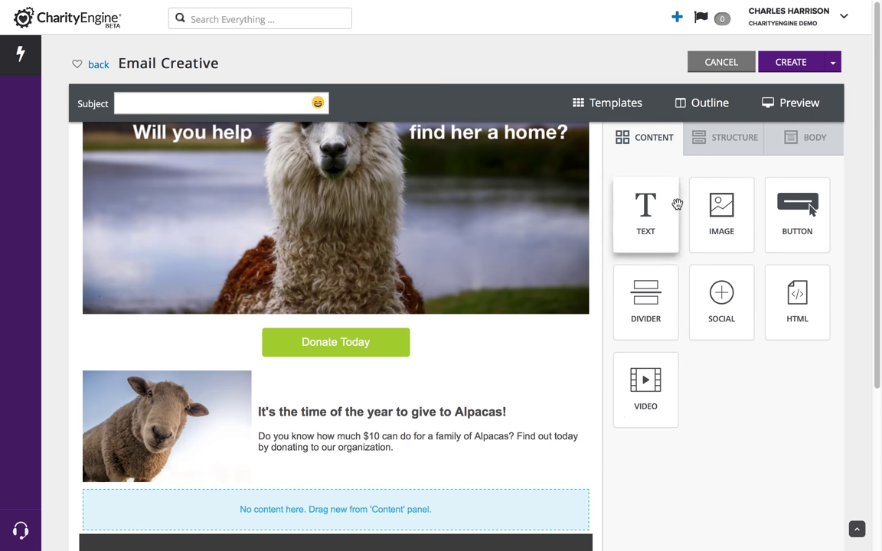
{"action": "left_click_drag", "start_coordinate": [646, 381], "coordinate": [451, 497]}
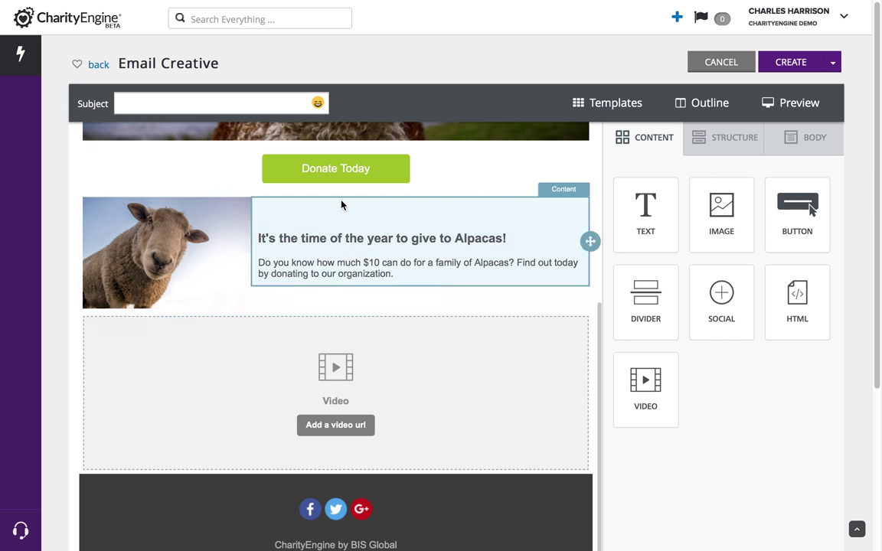
- Add one divider between the sheep image row and the video block, and another directly below the Donate Today button
{"action": "left_click_drag", "start_coordinate": [630, 302], "coordinate": [324, 321]}
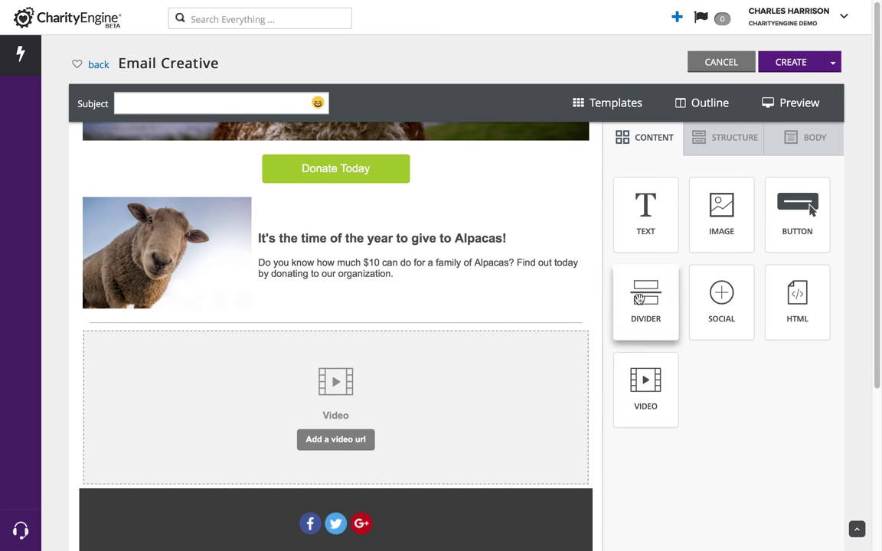
{"action": "left_click_drag", "start_coordinate": [639, 298], "coordinate": [380, 191]}
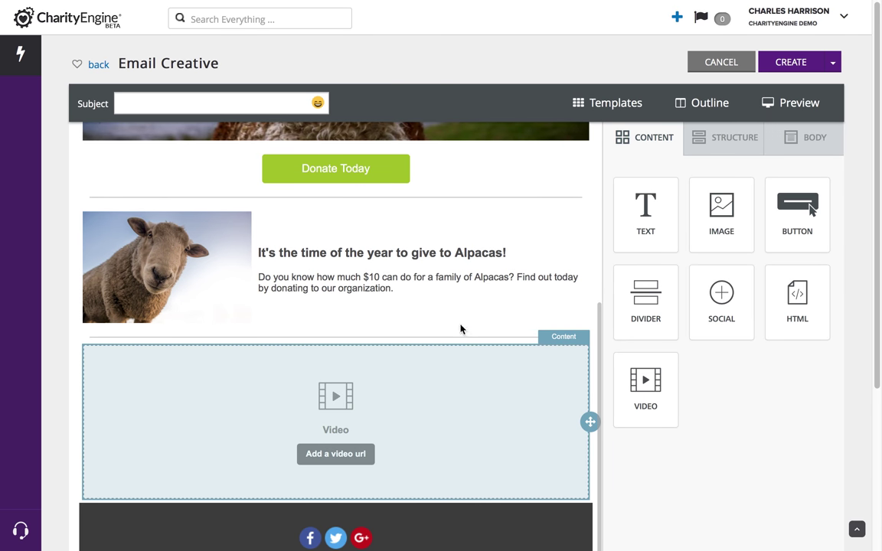
- Preview the whole email in desktop and mobile layouts, and return to editing
{"action": "scroll", "coordinate": [460, 329], "scroll_direction": "up", "scroll_amount": 3}
{"action": "left_click", "coordinate": [800, 104]}
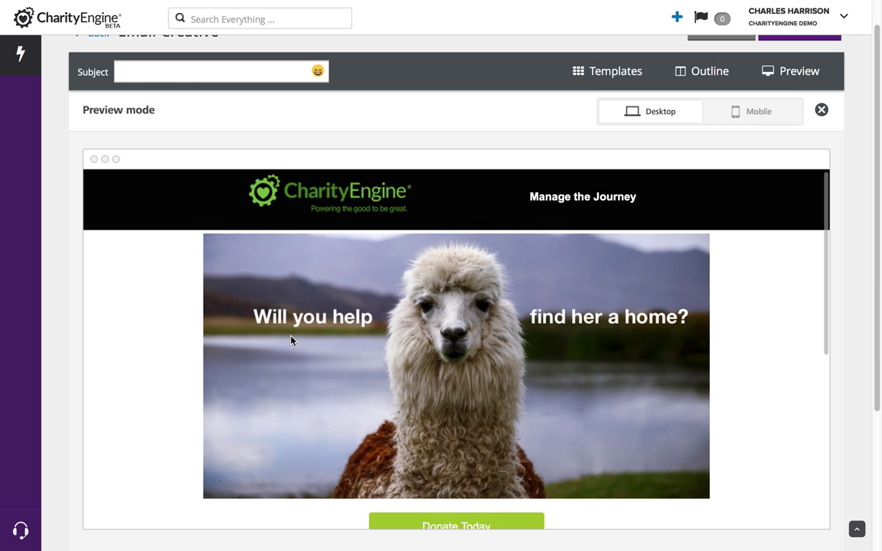
{"action": "scroll", "coordinate": [291, 341], "scroll_direction": "down", "scroll_amount": 5}
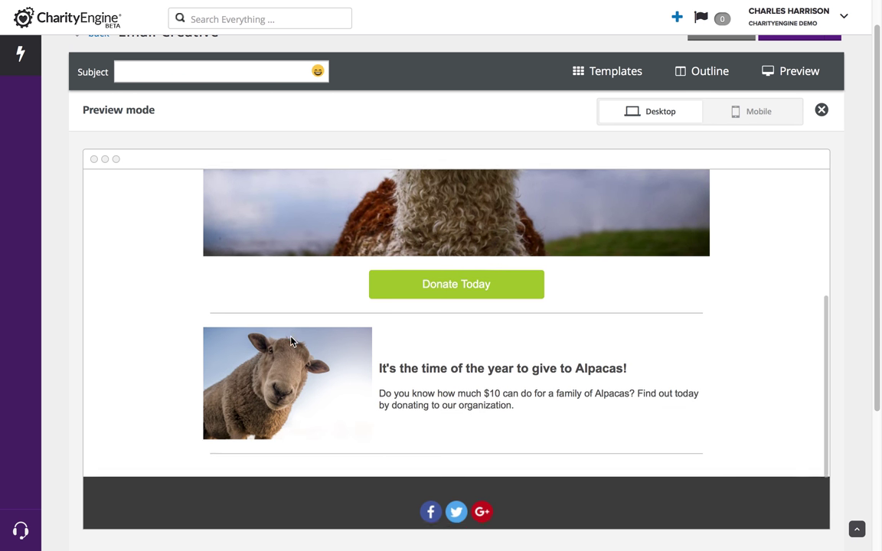
{"action": "scroll", "coordinate": [291, 341], "scroll_direction": "up", "scroll_amount": 6}
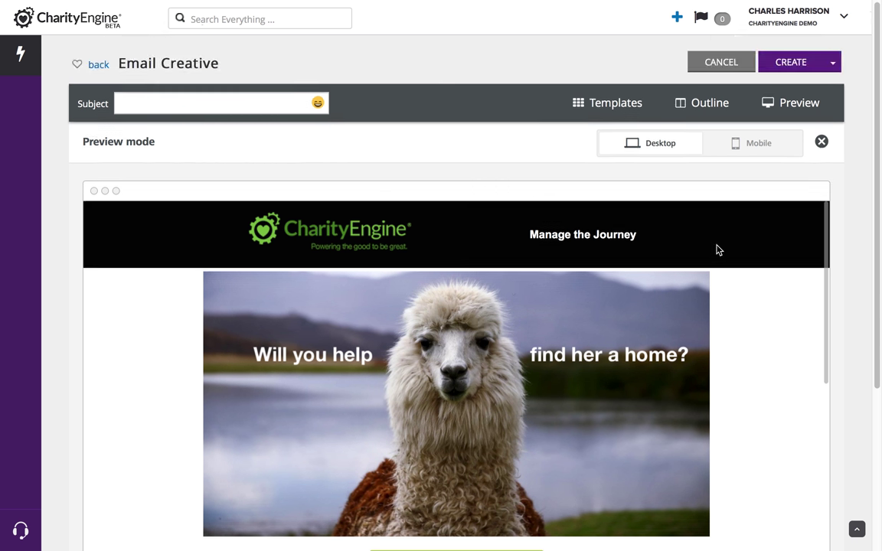
{"action": "scroll", "coordinate": [499, 320], "scroll_direction": "down", "scroll_amount": 5}
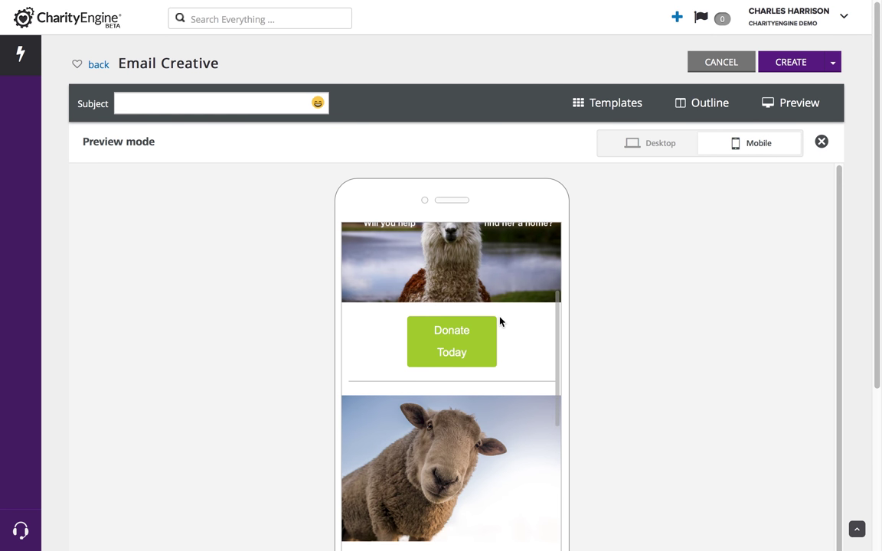
{"action": "scroll", "coordinate": [500, 321], "scroll_direction": "up", "scroll_amount": 5}
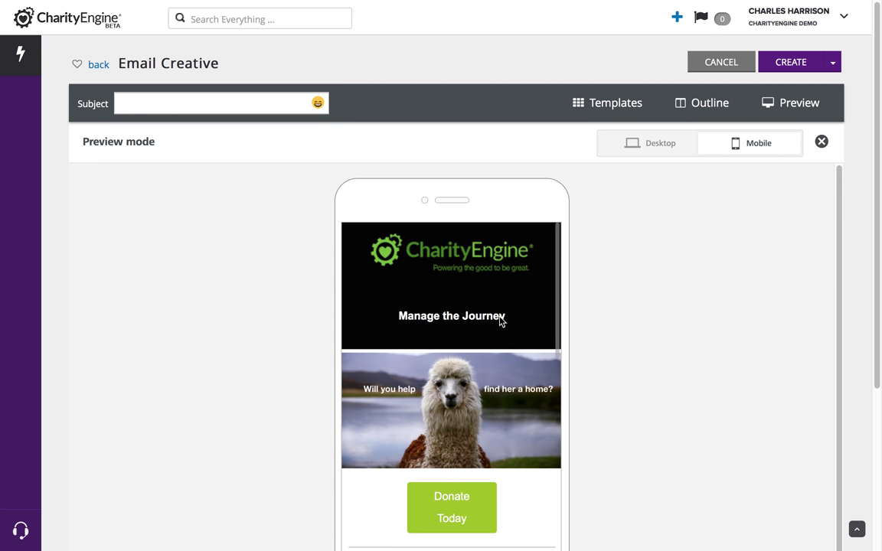
{"action": "left_click", "coordinate": [821, 143]}
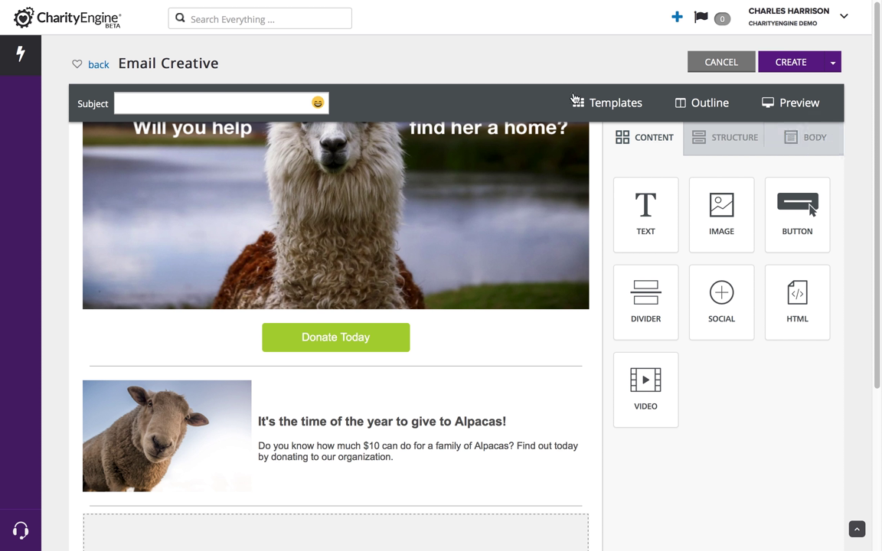
- Set the email subject to "Will you help the Alpaca?"
{"action": "left_click", "coordinate": [244, 100]}
{"action": "type", "text": "Will you help the Alpaca?"}
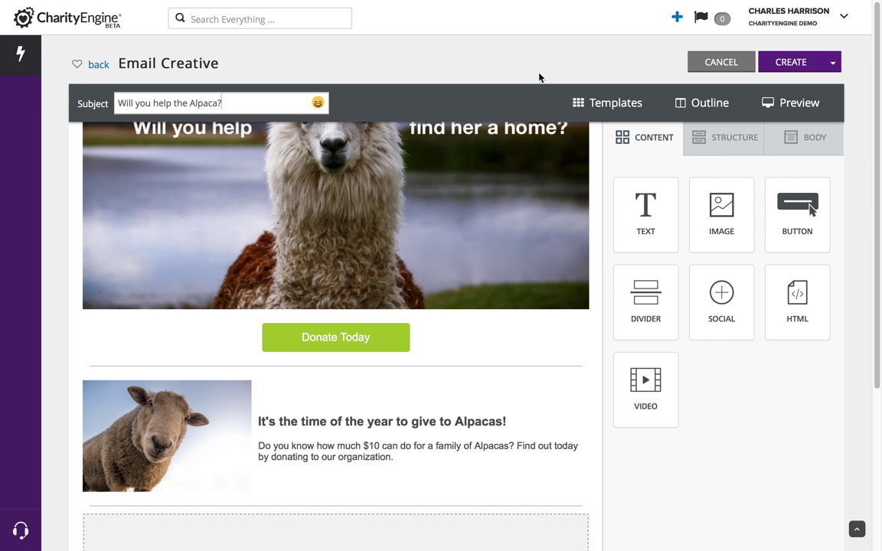
- Create the email creative and save it under the name "Save the Alpaca 2018 - Summer"
{"action": "left_click", "coordinate": [793, 62]}
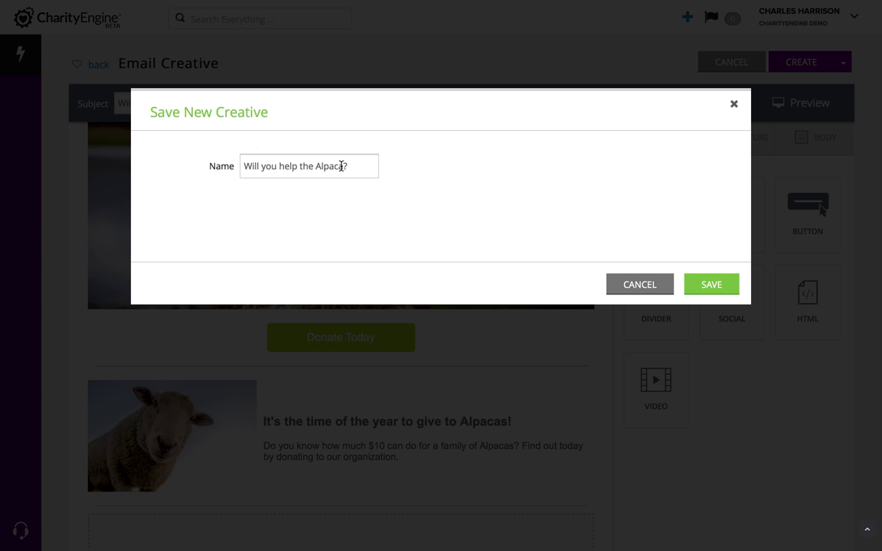
{"action": "left_click_drag", "start_coordinate": [360, 167], "coordinate": [248, 161]}
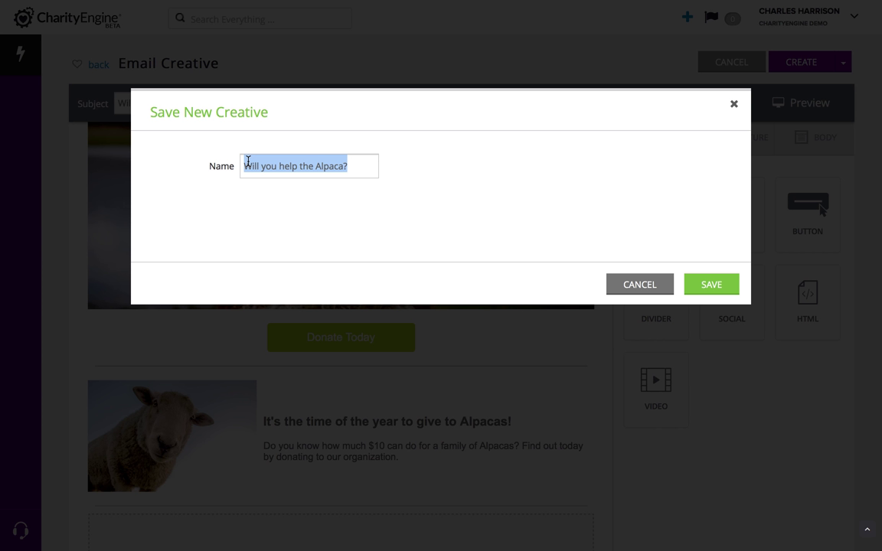
{"action": "type", "text": "Save the Alp"}
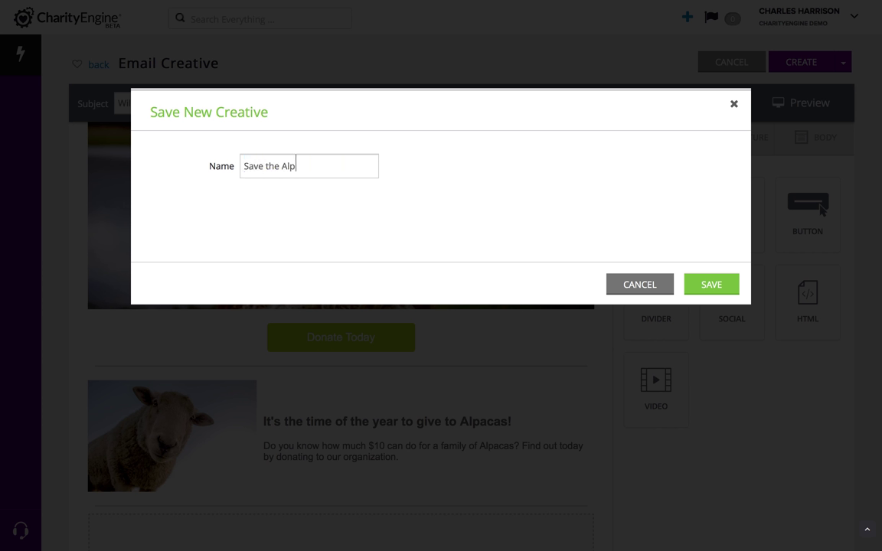
{"action": "type", "text": "aca 2018 - Summer"}
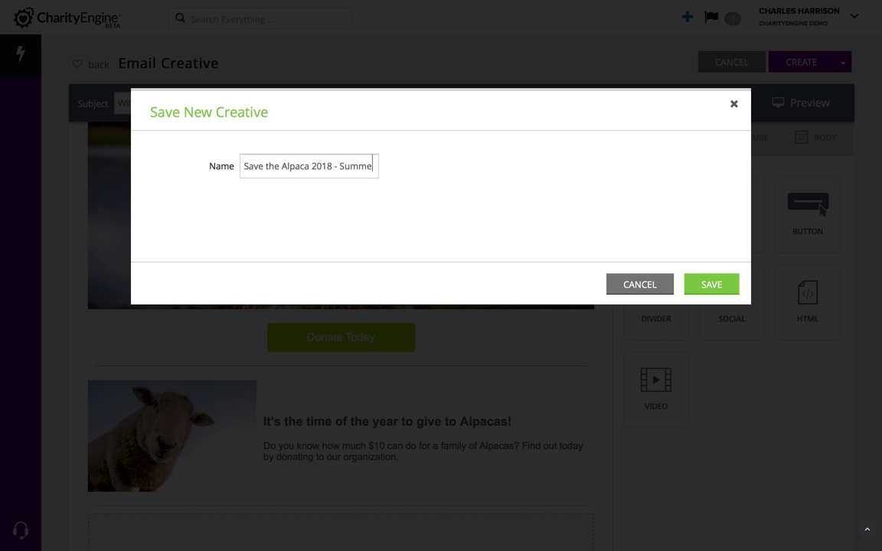
{"action": "left_click", "coordinate": [718, 291]}
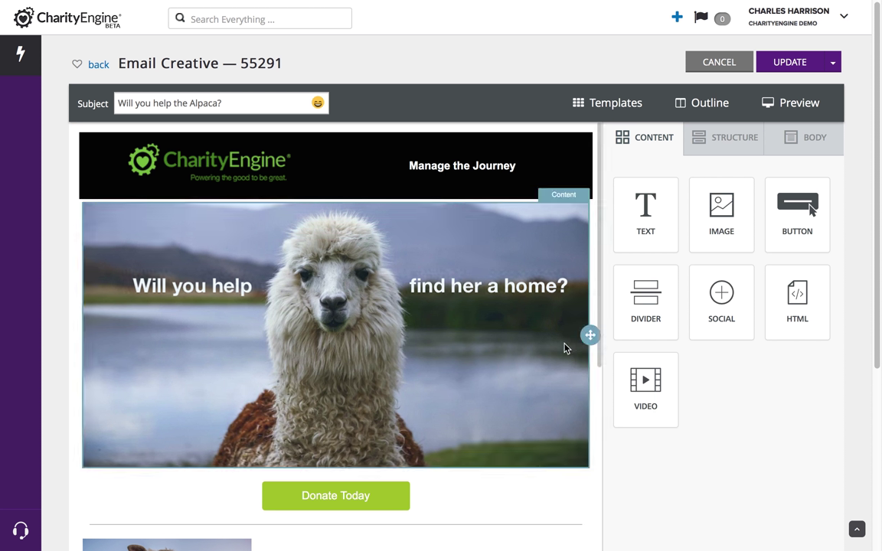
{"action": "scroll", "coordinate": [511, 356], "scroll_direction": "down", "scroll_amount": 3}
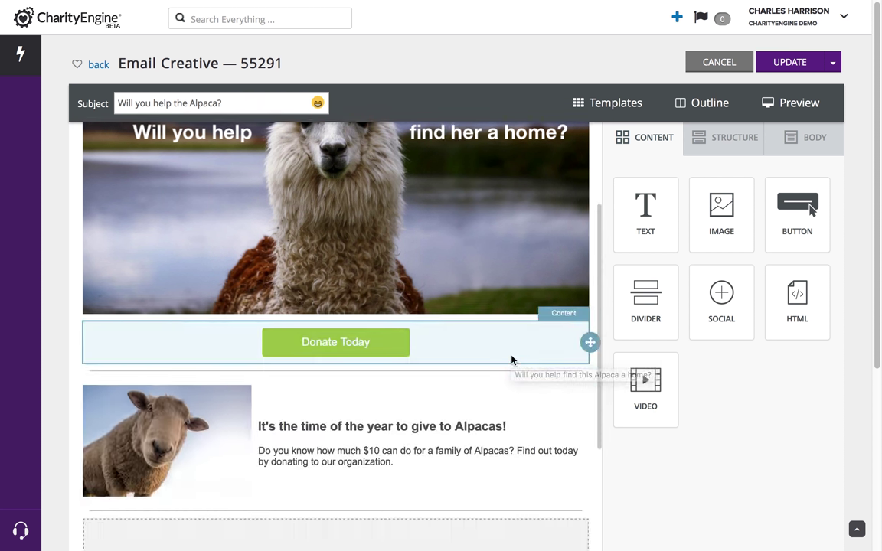